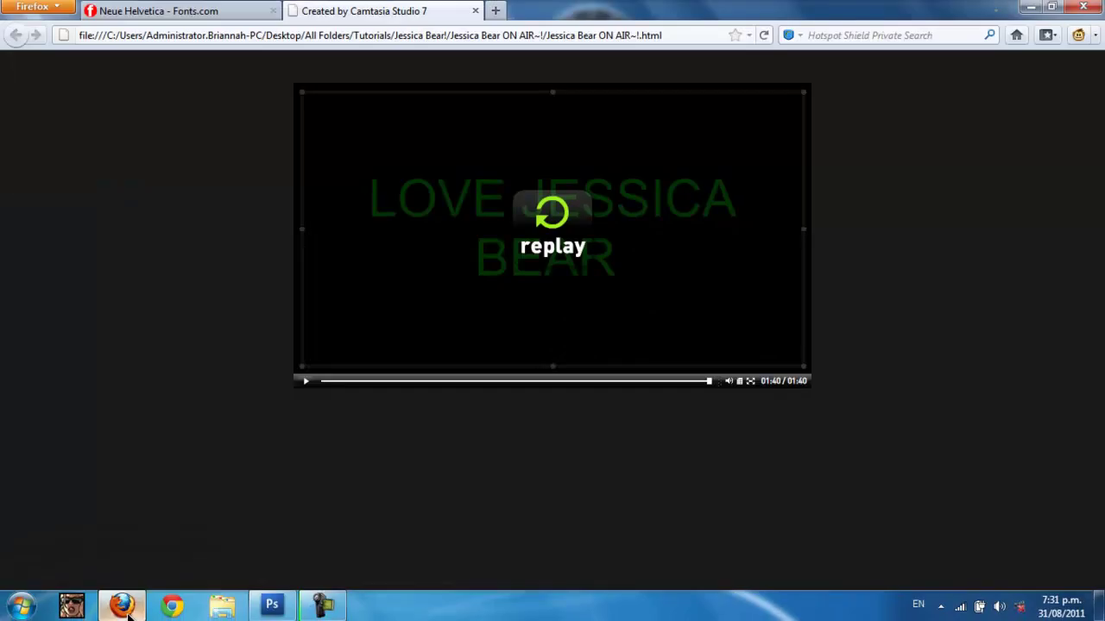
# Step: Launch Google Chrome from the Windows taskbar
pyautogui.click(175, 609)
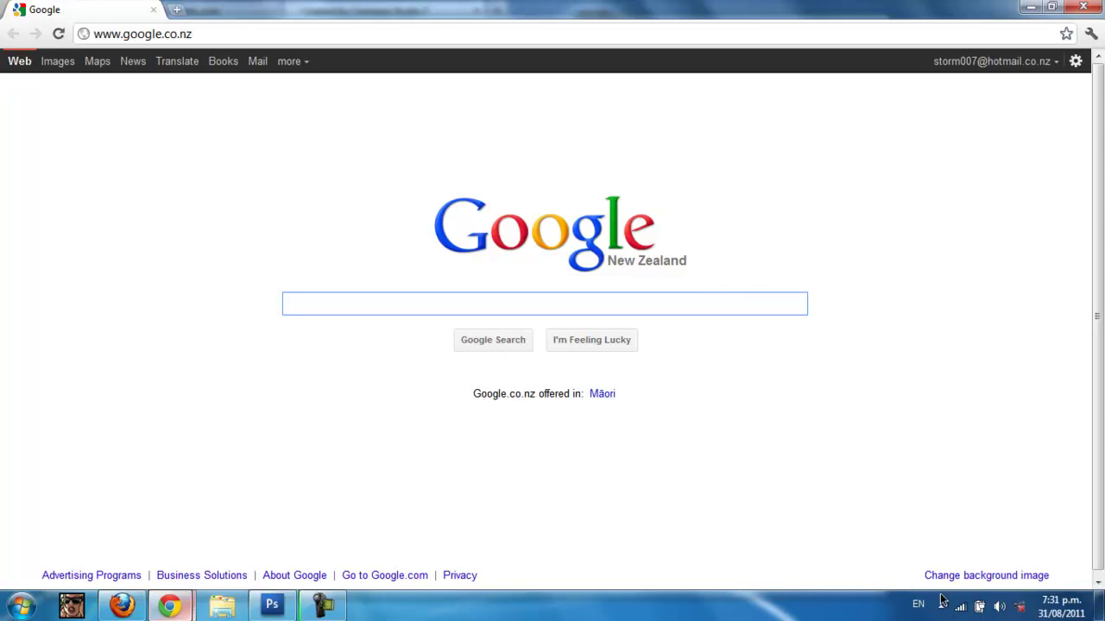
# Step: Search Google for 'pony club' by picking it from the 'pony' suggestions
pyautogui.write('pon')
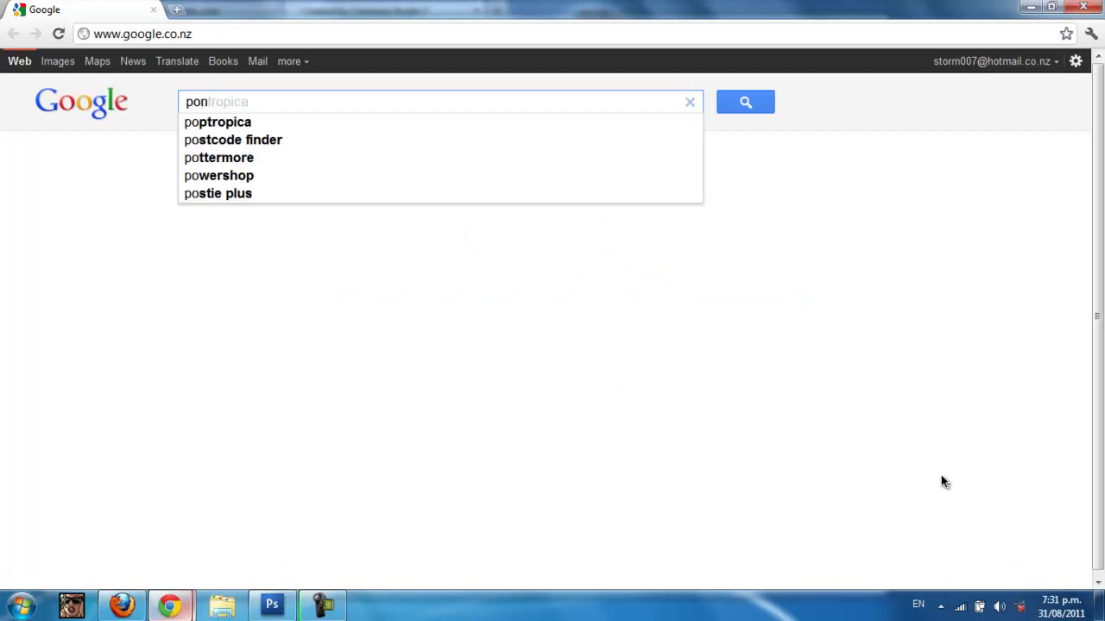
pyautogui.write('y')
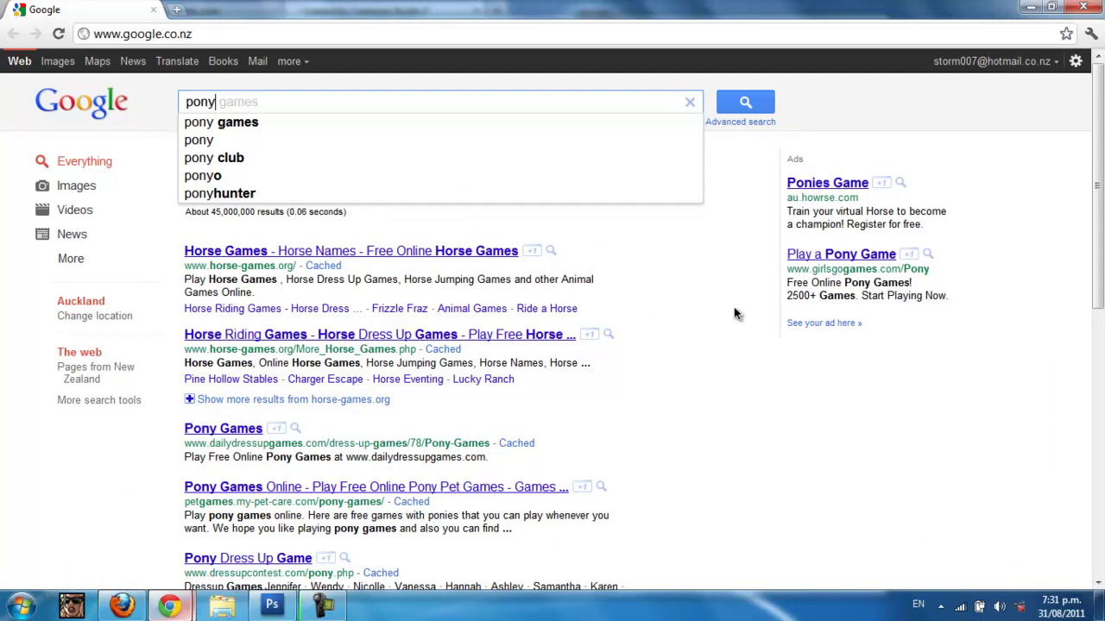
pyautogui.press('Down')
pyautogui.press('Down')
pyautogui.press('Down')
pyautogui.press('Down')
pyautogui.press('Up')
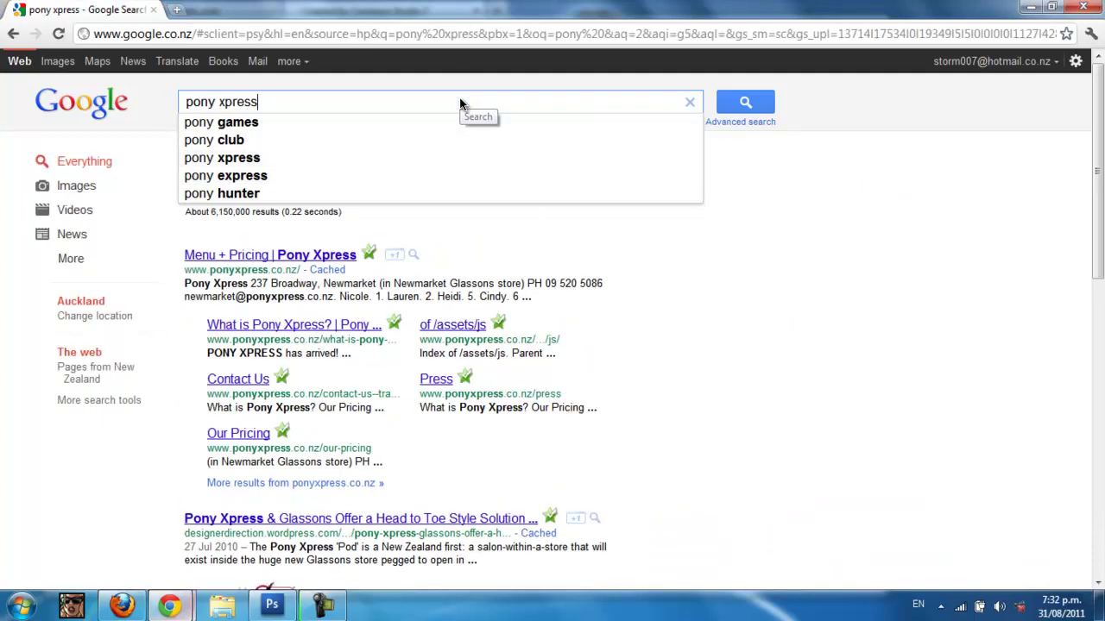
pyautogui.press('Up')
pyautogui.press('Up')
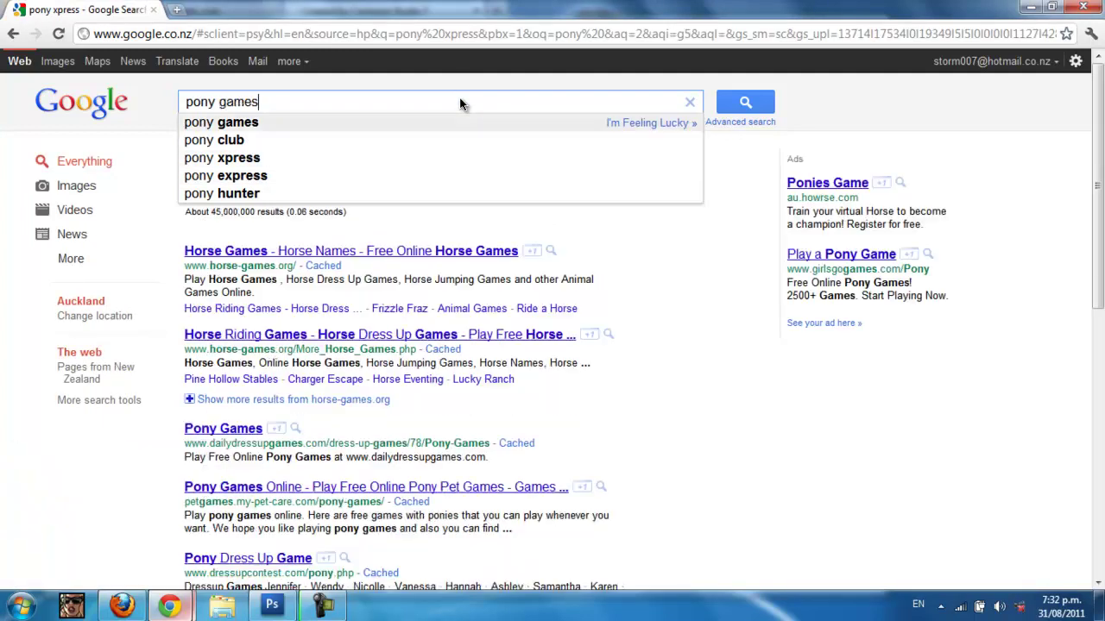
pyautogui.press('Down')
pyautogui.press('Down')
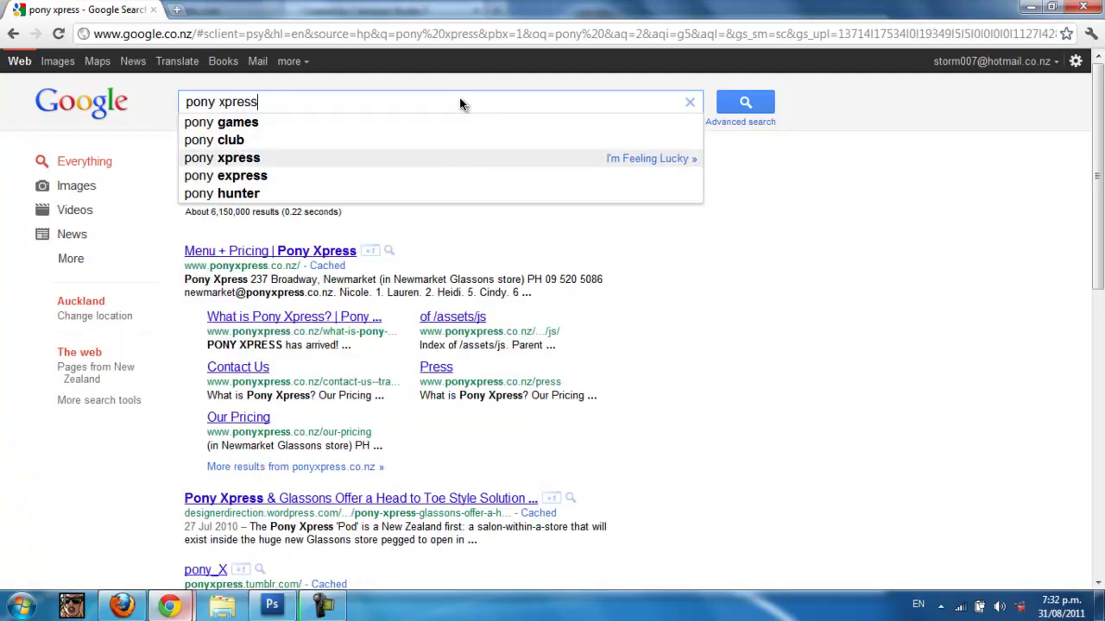
pyautogui.press('Up')
pyautogui.press('Return')
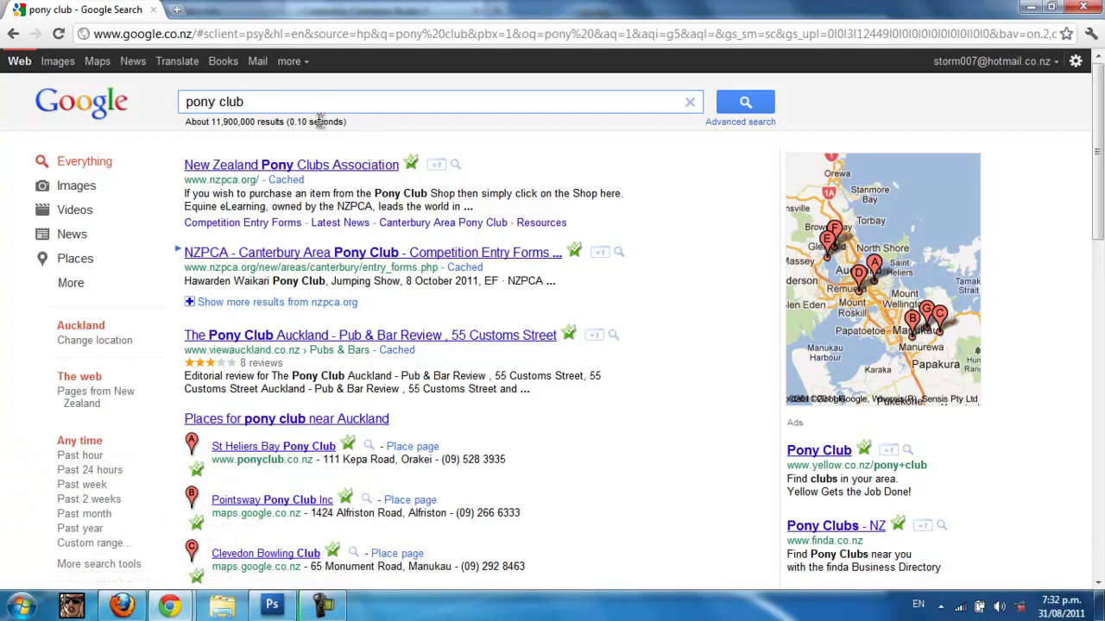
# Step: Refine the search to 'pony club game'
pyautogui.write('ames')
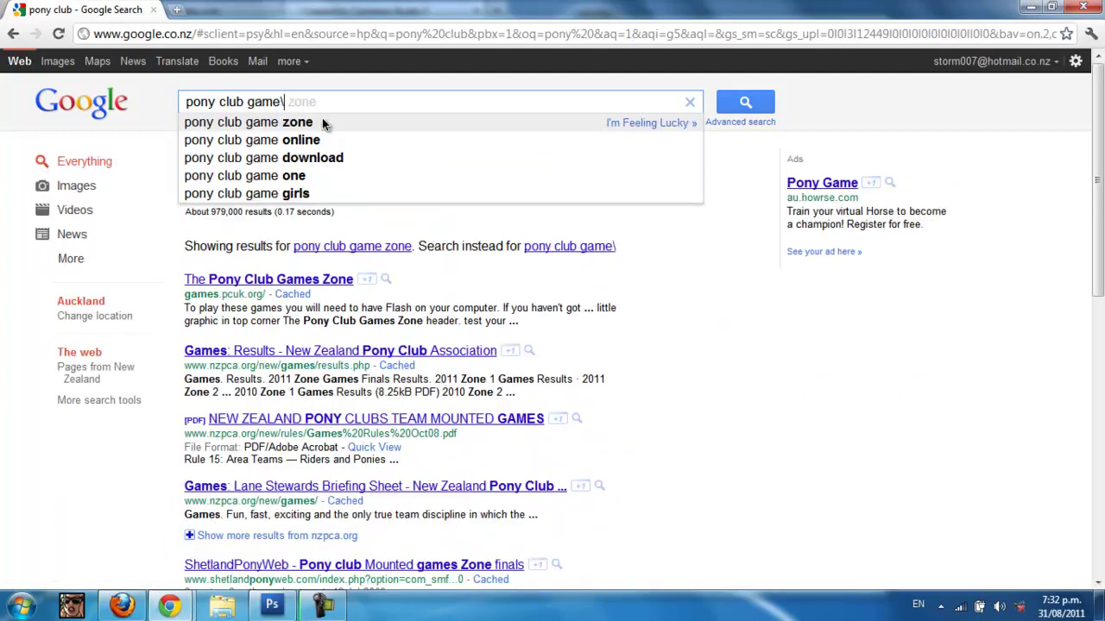
pyautogui.press('BackSpace')
pyautogui.press('Return')
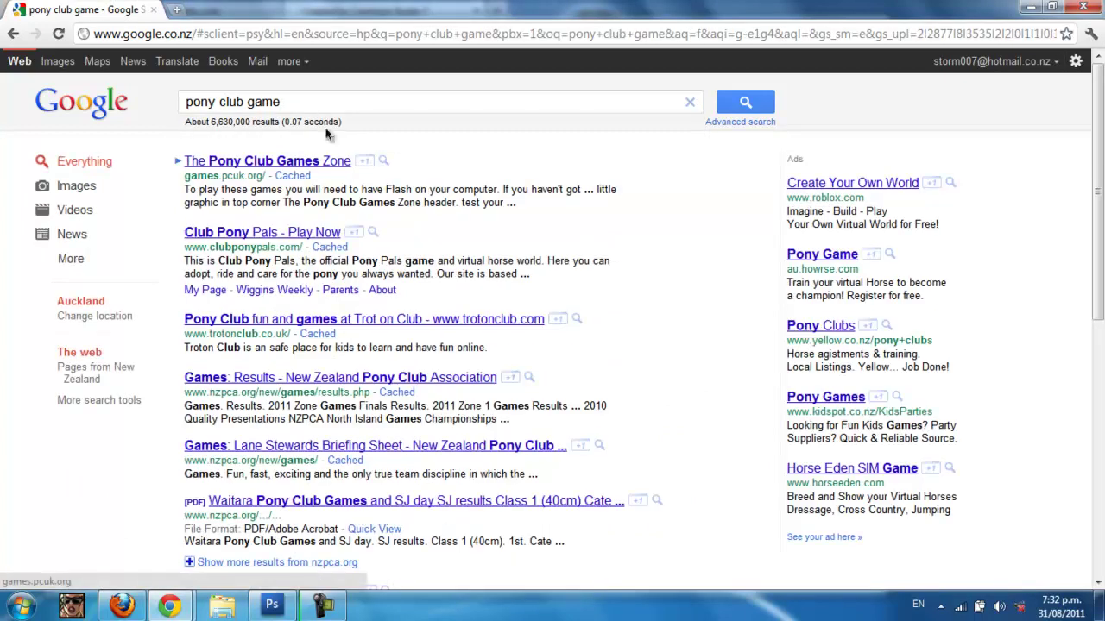
# Step: Open The Pony Club Games Zone result and start 'The Points Of A Pony' quiz
pyautogui.click(326, 166)
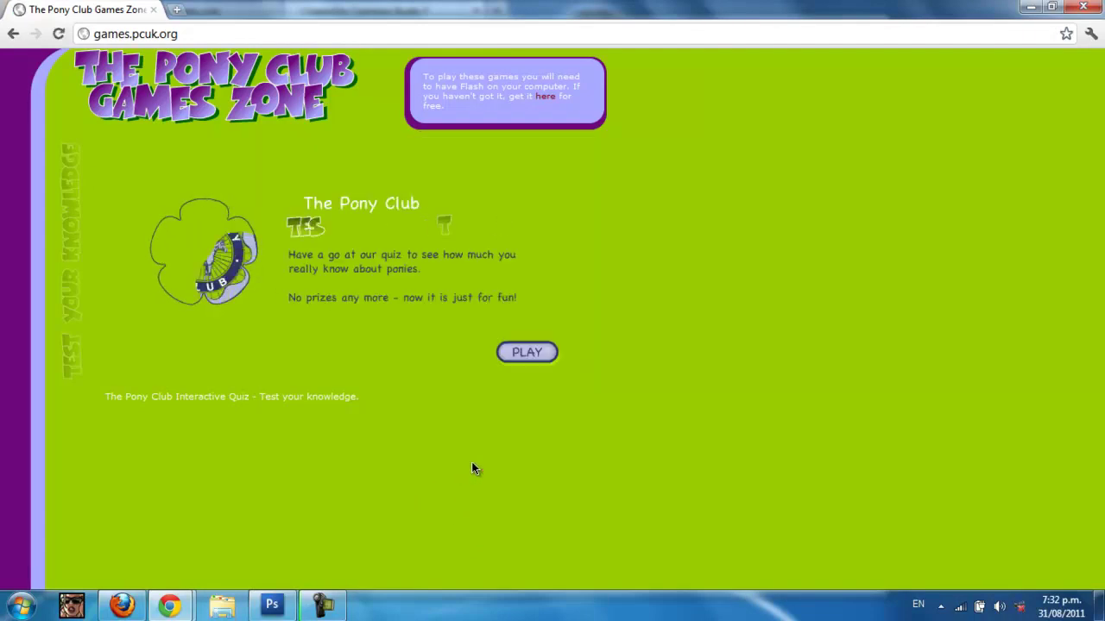
pyautogui.click(544, 362)
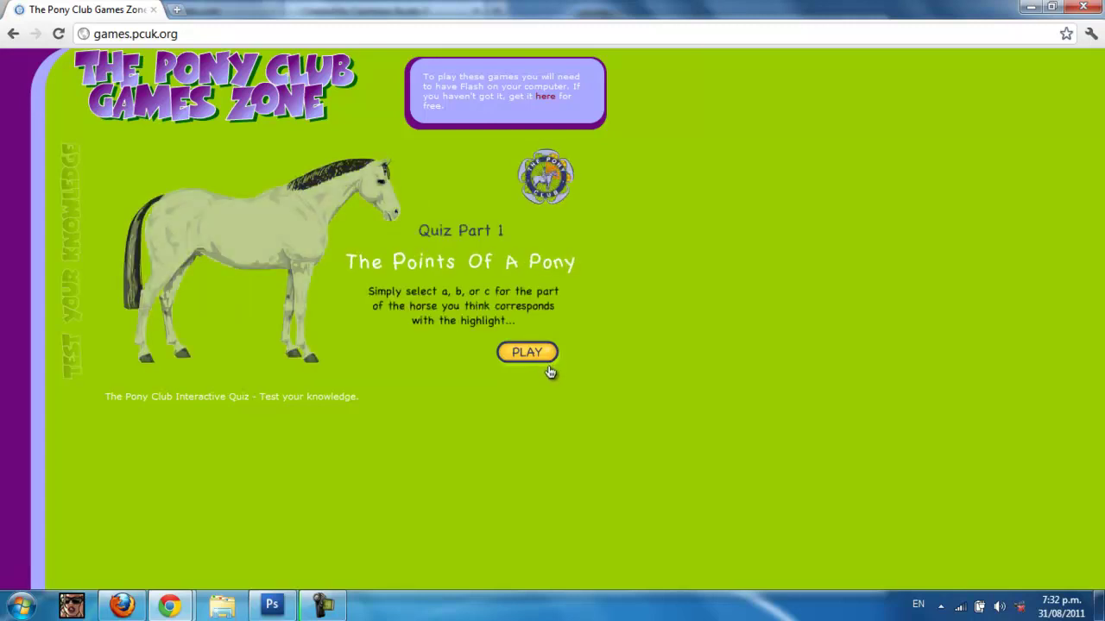
pyautogui.click(279, 211)
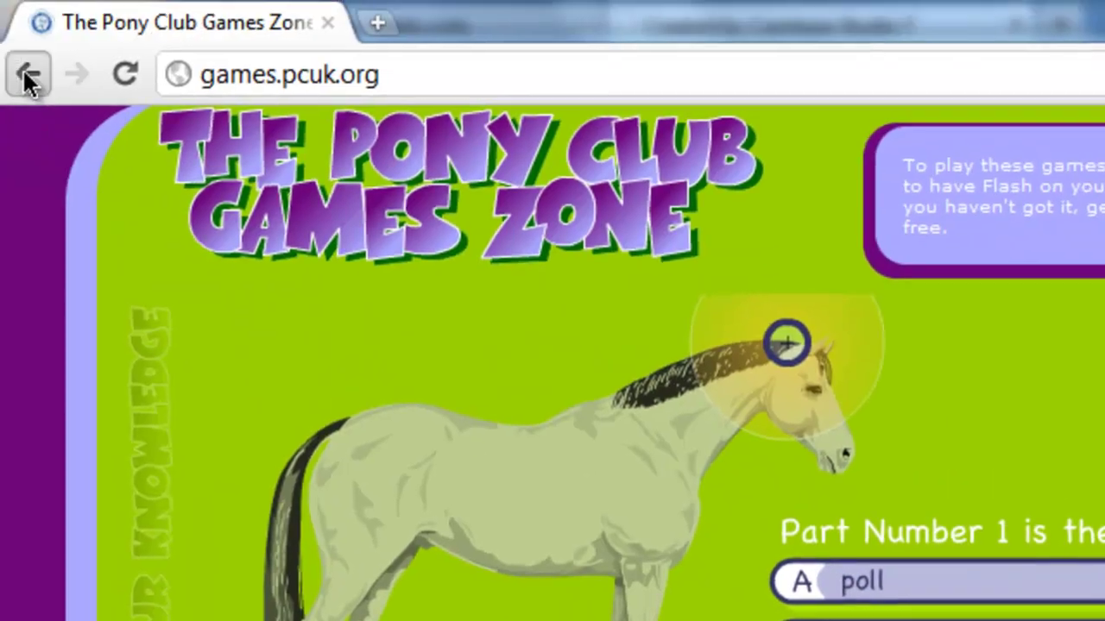
# Step: Go back to the search results and show image results for 'pony games'
pyautogui.click(27, 76)
pyautogui.click(26, 76)
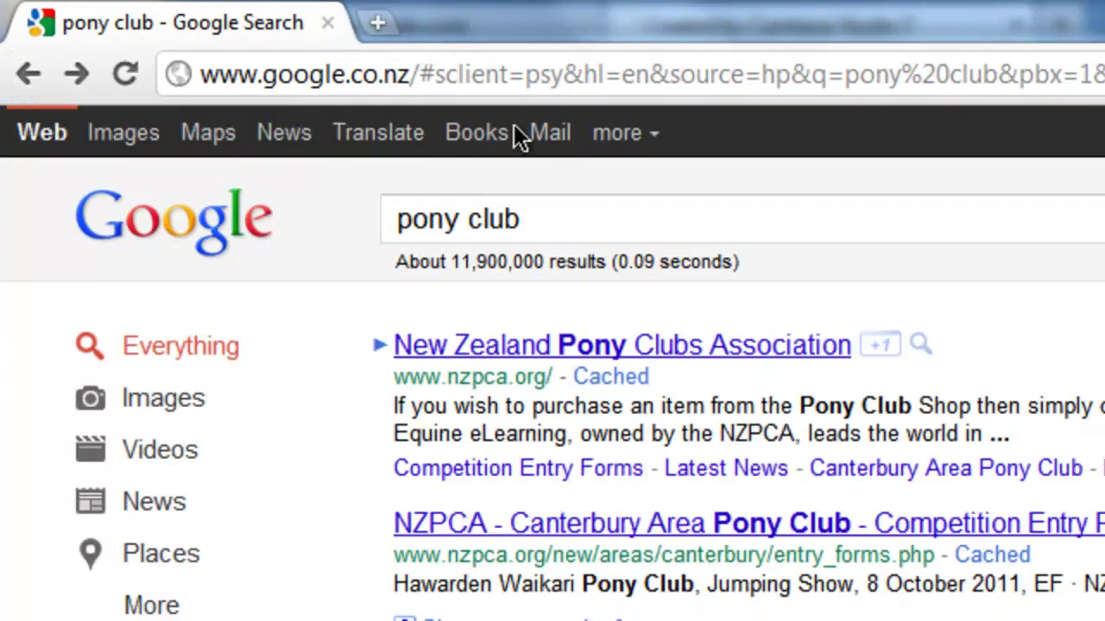
pyautogui.moveTo(587, 217); pyautogui.dragTo(453, 222)
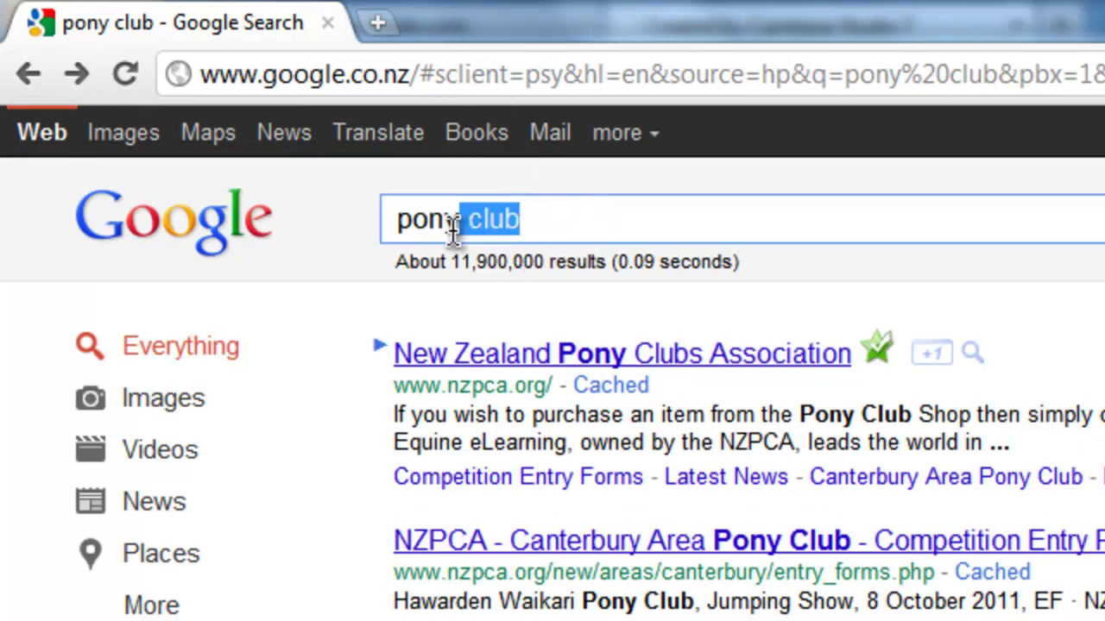
pyautogui.press('BackSpace')
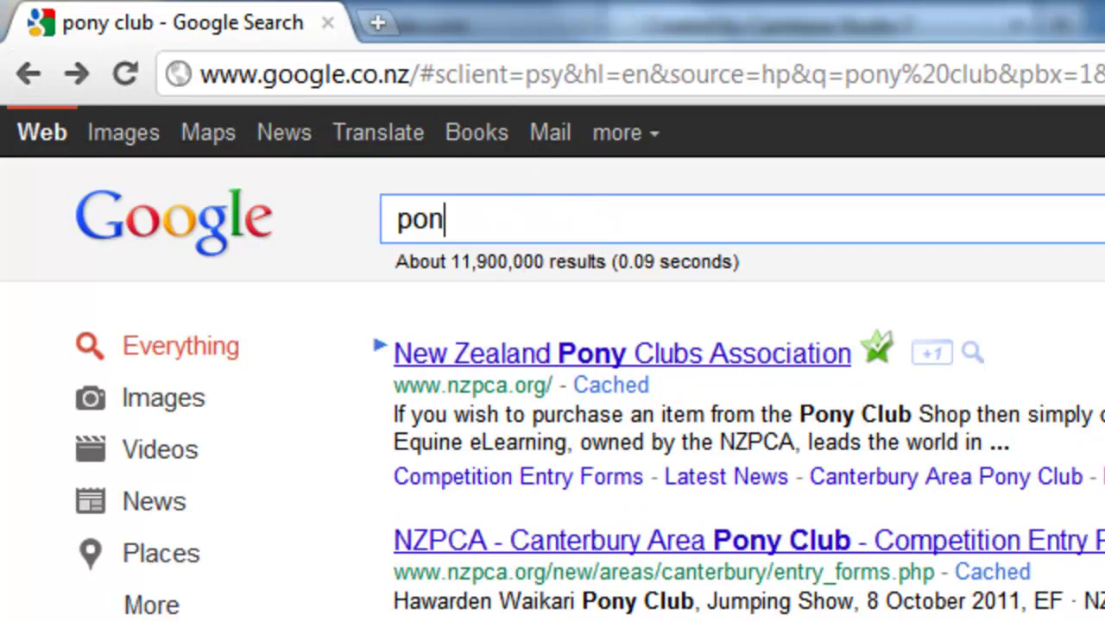
pyautogui.write('y')
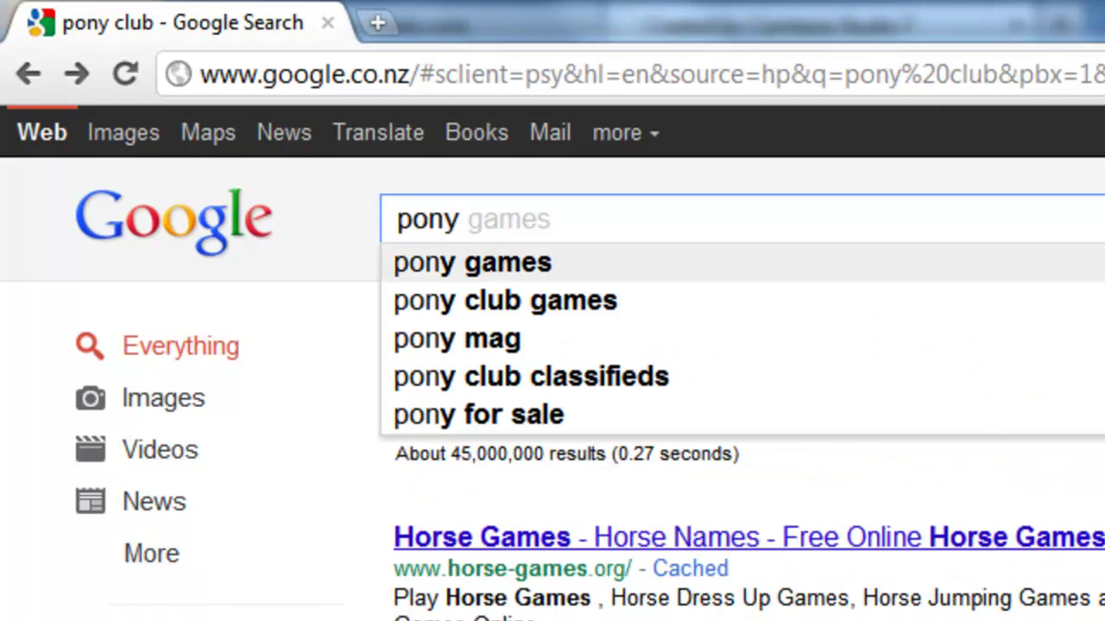
pyautogui.click(119, 141)
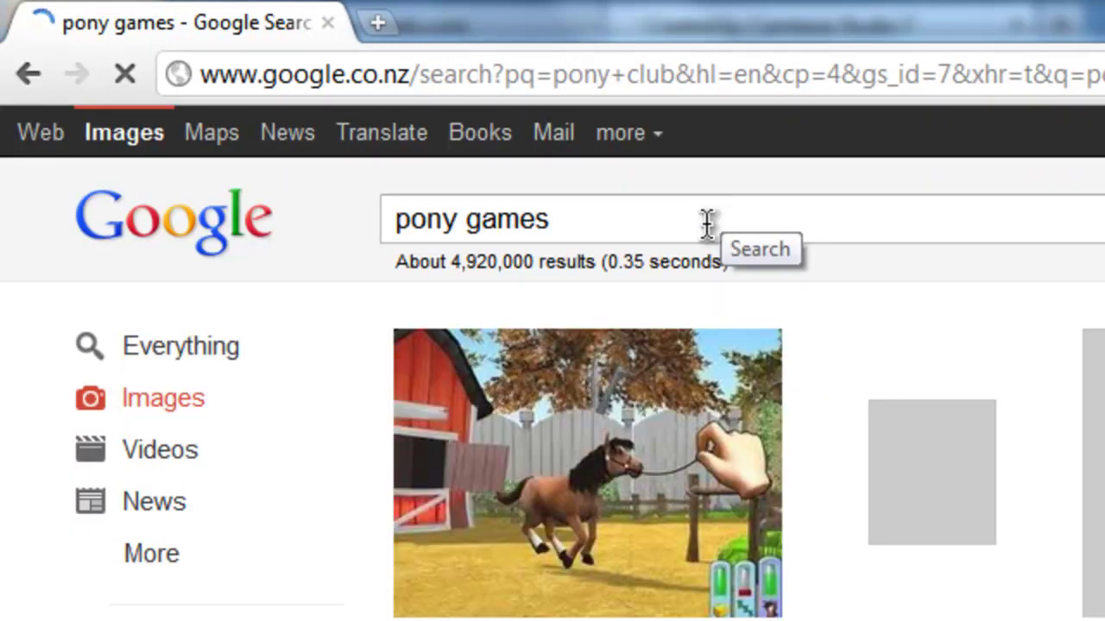
# Step: Trim the query to 'pony' and switch to the 'my little pony' image search
pyautogui.moveTo(665, 217)
pyautogui.mouseDown()
pyautogui.moveTo(528, 240)
pyautogui.moveTo(476, 264)
pyautogui.mouseUp()
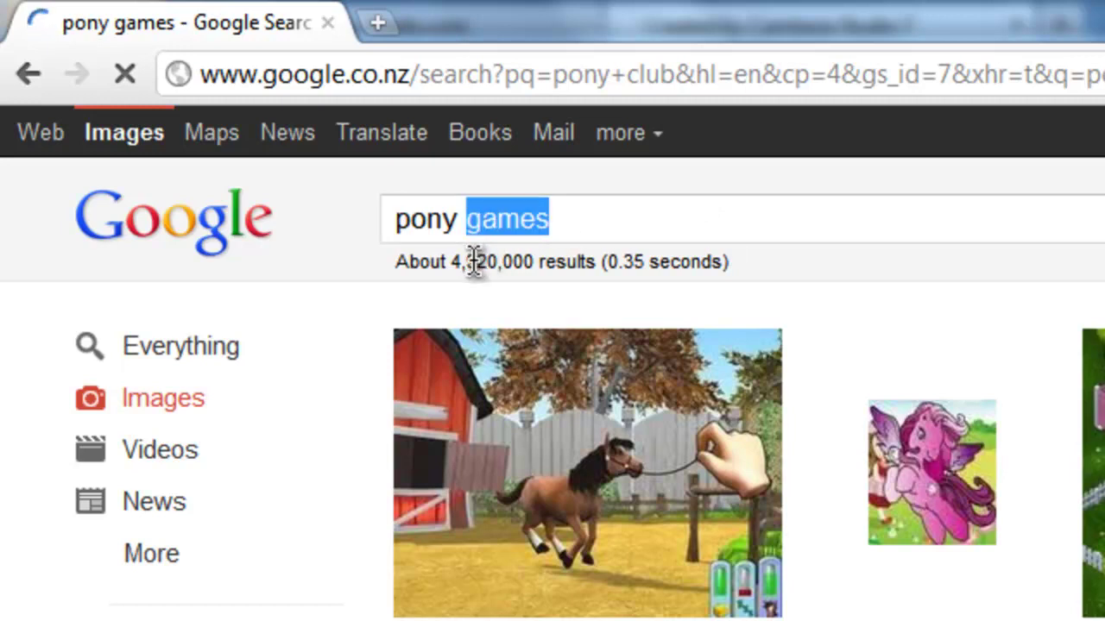
pyautogui.press('BackSpace')
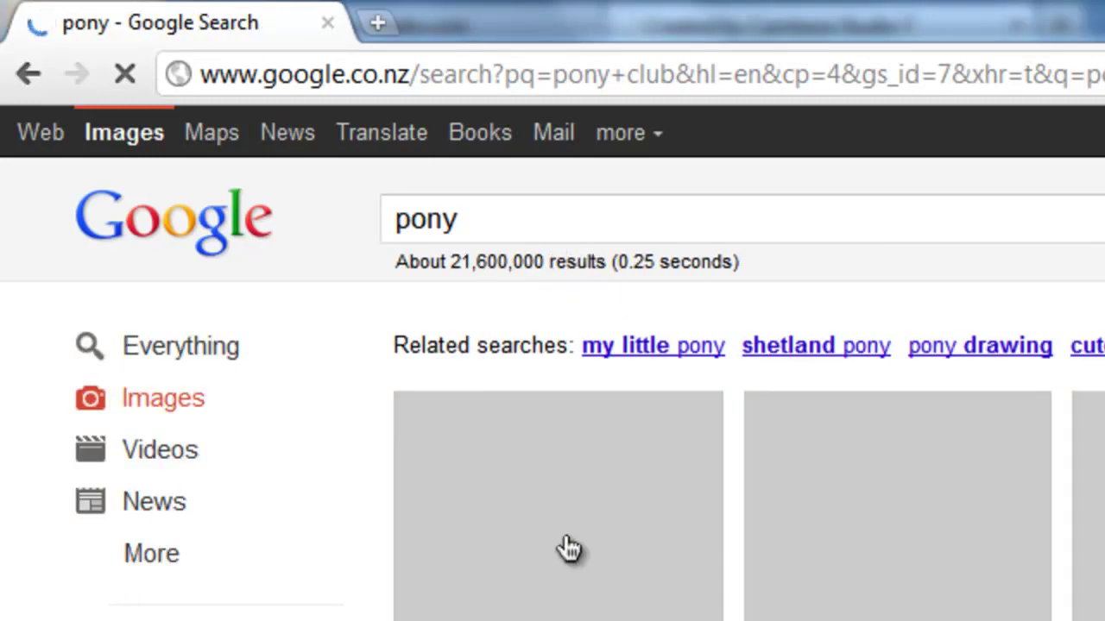
pyautogui.click(695, 356)
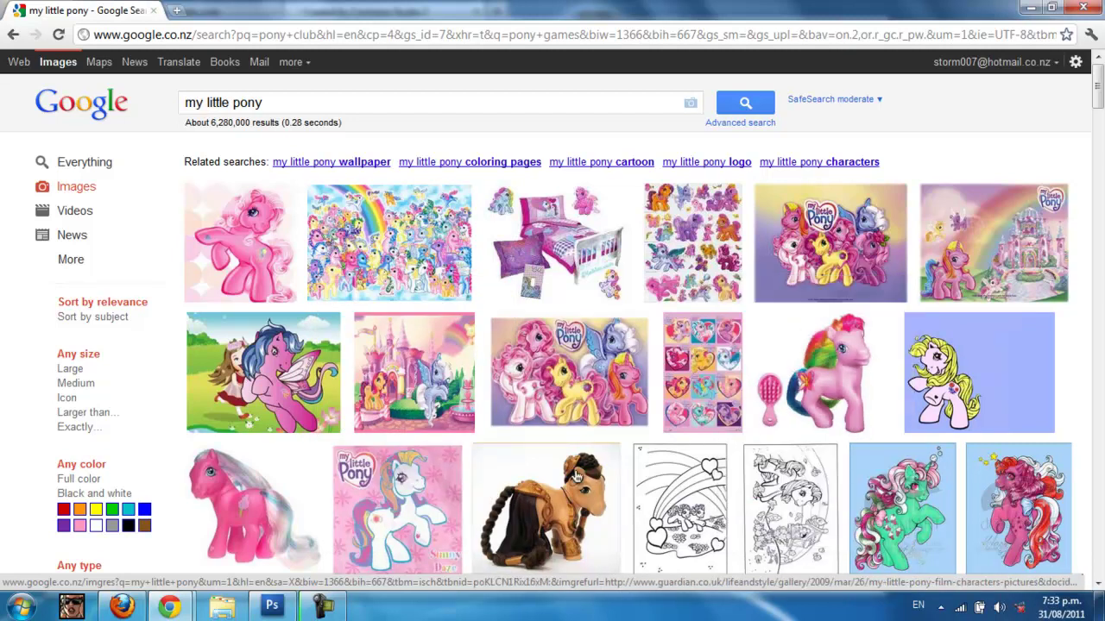
# Step: Open the pink pony image result and browse its hosting website
pyautogui.rightClick(261, 266)
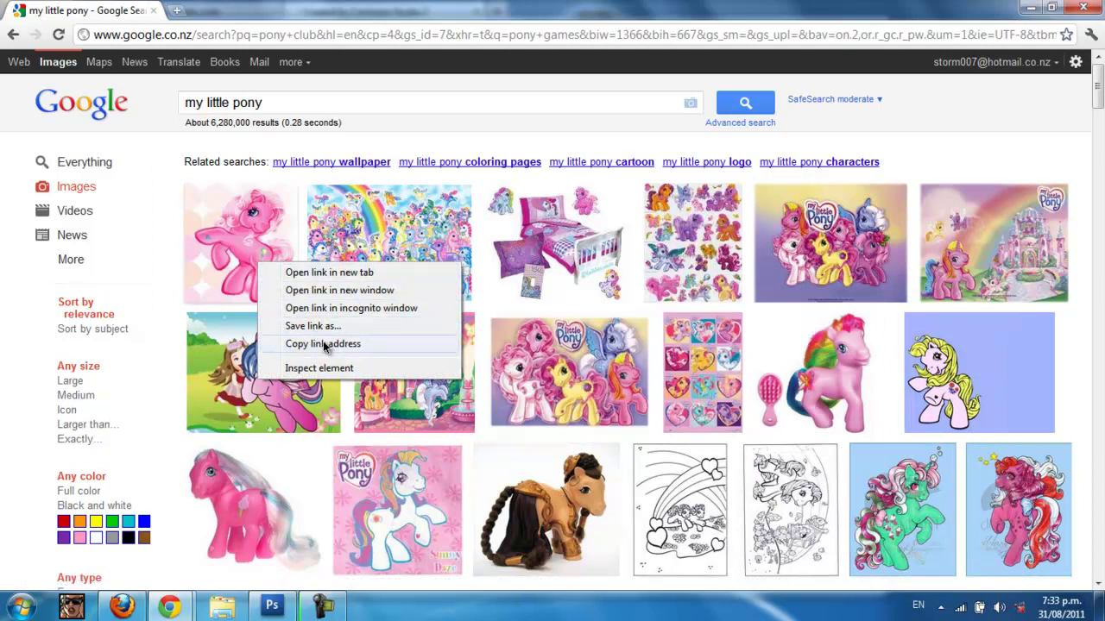
pyautogui.click(226, 230)
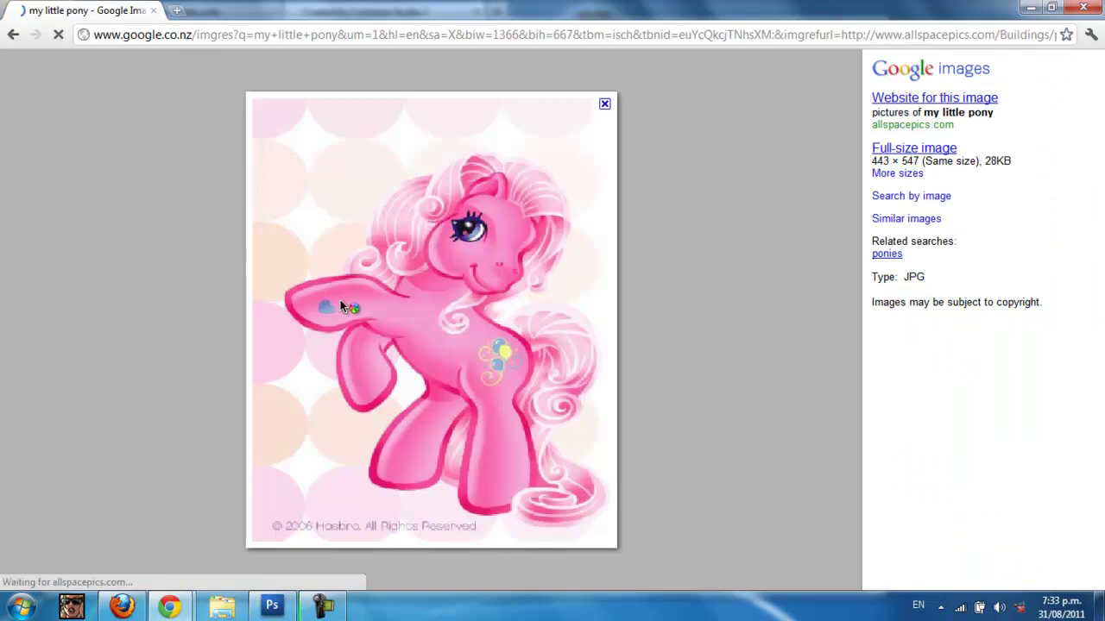
pyautogui.click(366, 302)
pyautogui.scroll(-3, 438, 313)
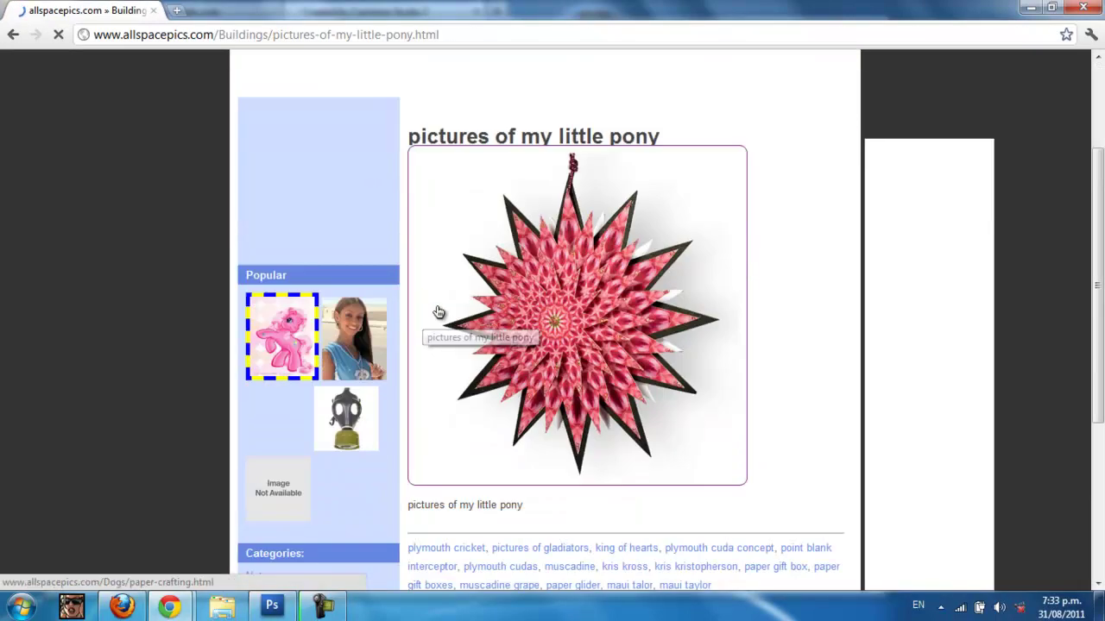
pyautogui.scroll(-3, 438, 312)
pyautogui.scroll(1, 423, 311)
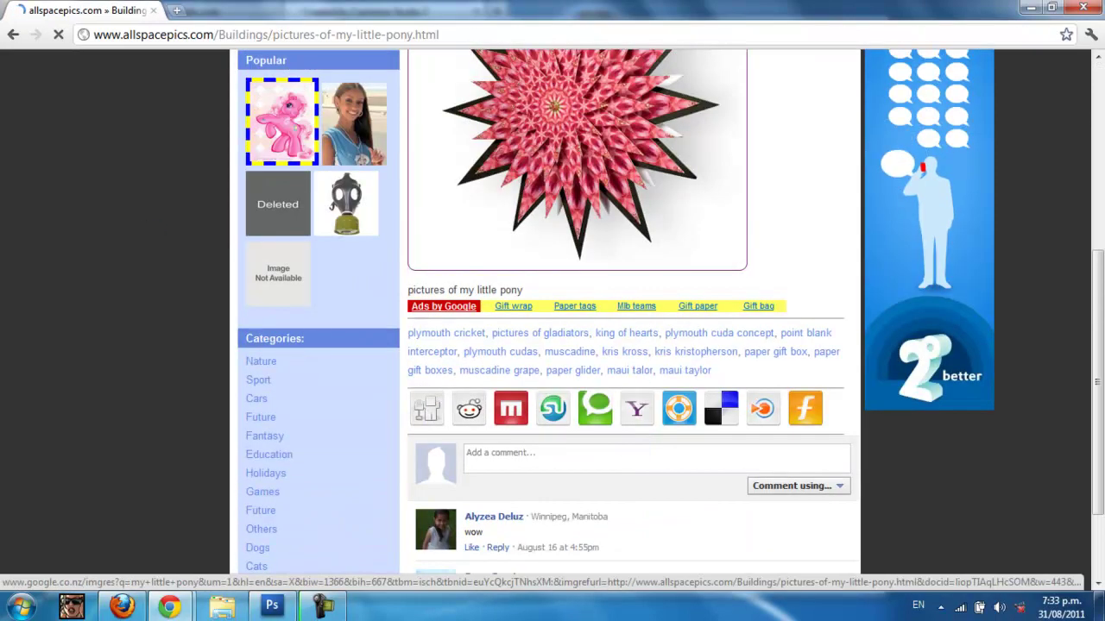
pyautogui.click(13, 34)
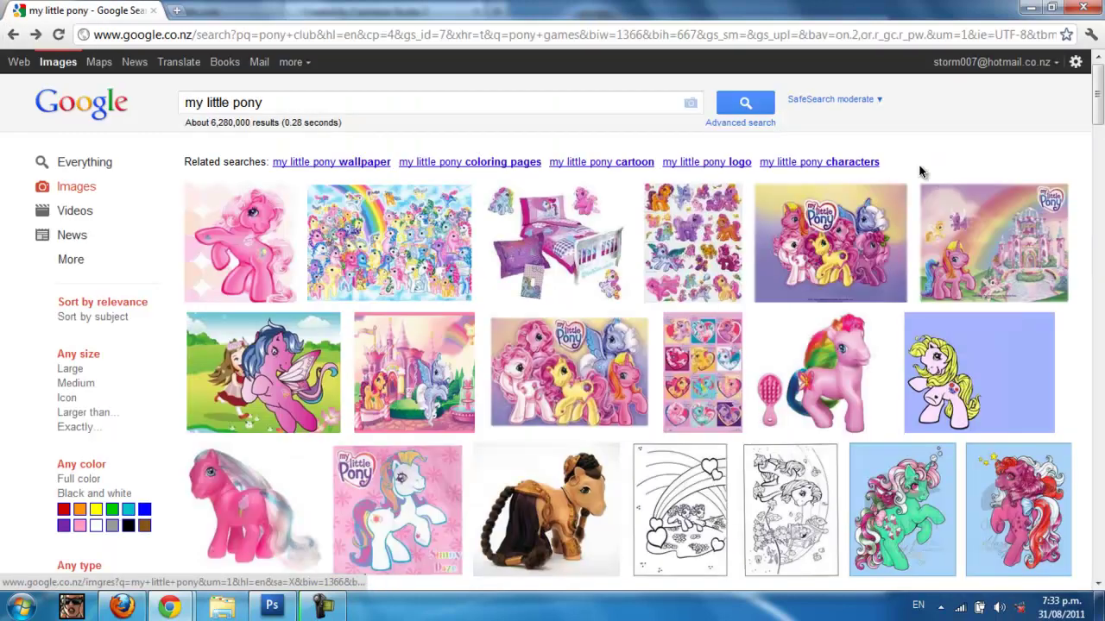
# Step: Check another pink pony result, then open the rainbow crowd image prancing-pony.jpg full size
pyautogui.click(241, 243)
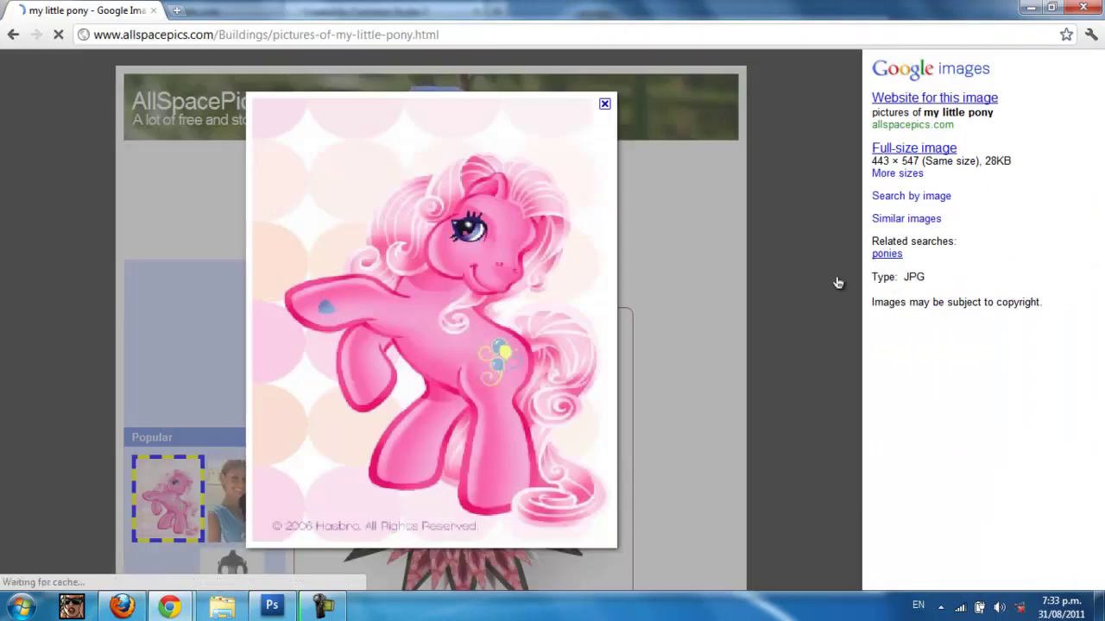
pyautogui.click(838, 279)
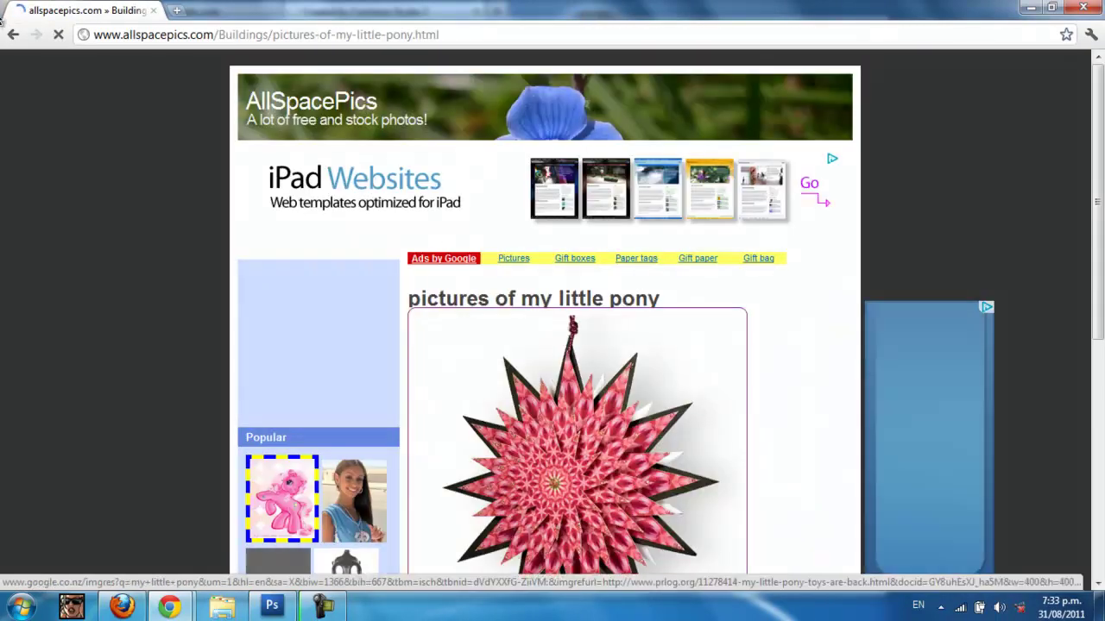
pyautogui.click(13, 34)
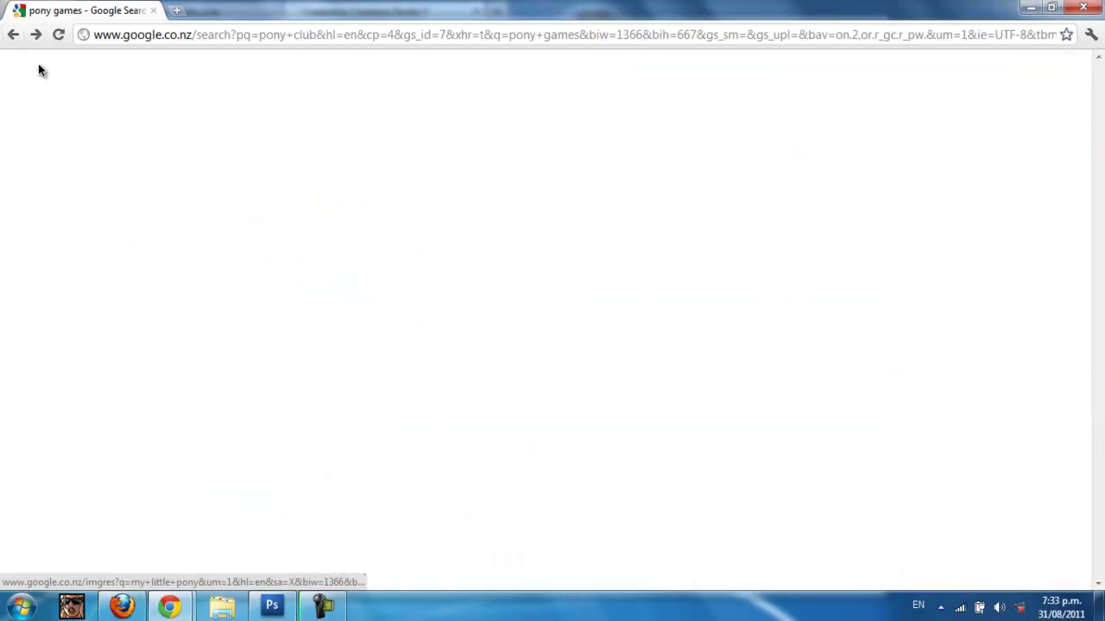
pyautogui.click(388, 242)
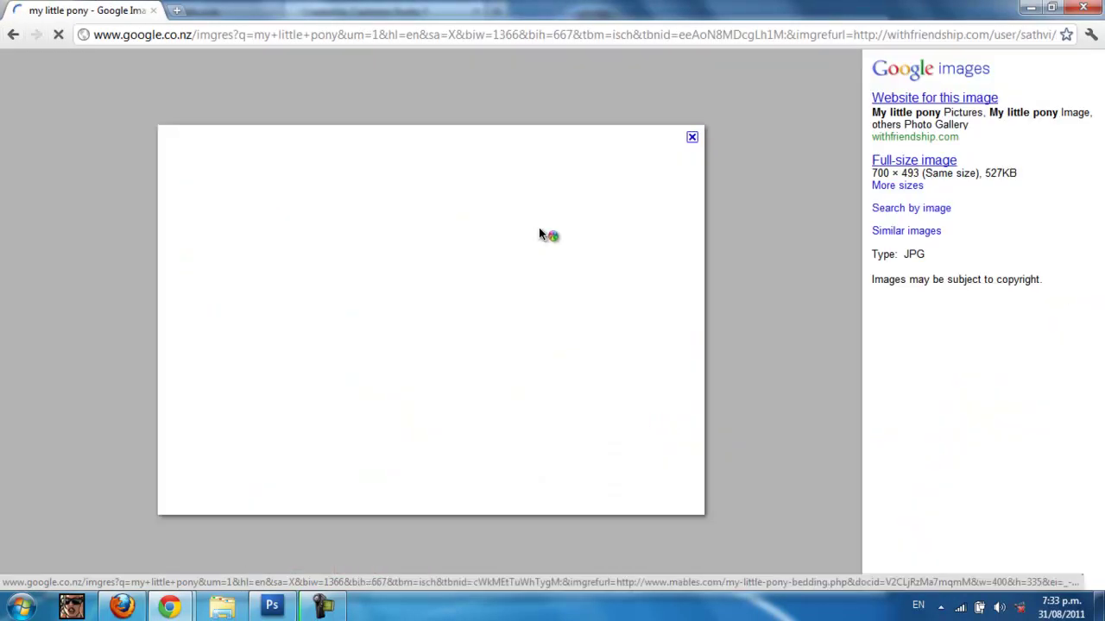
pyautogui.click(932, 162)
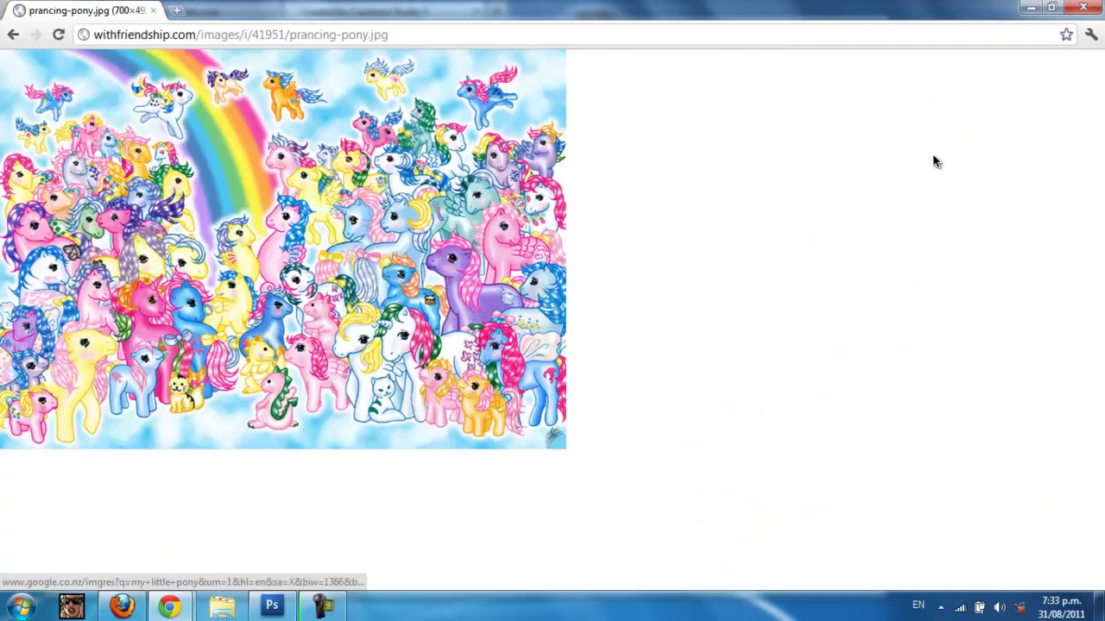
# Step: Save prancing-pony.jpg into a newly created Desktop folder named 'pony !!!!'
pyautogui.rightClick(471, 186)
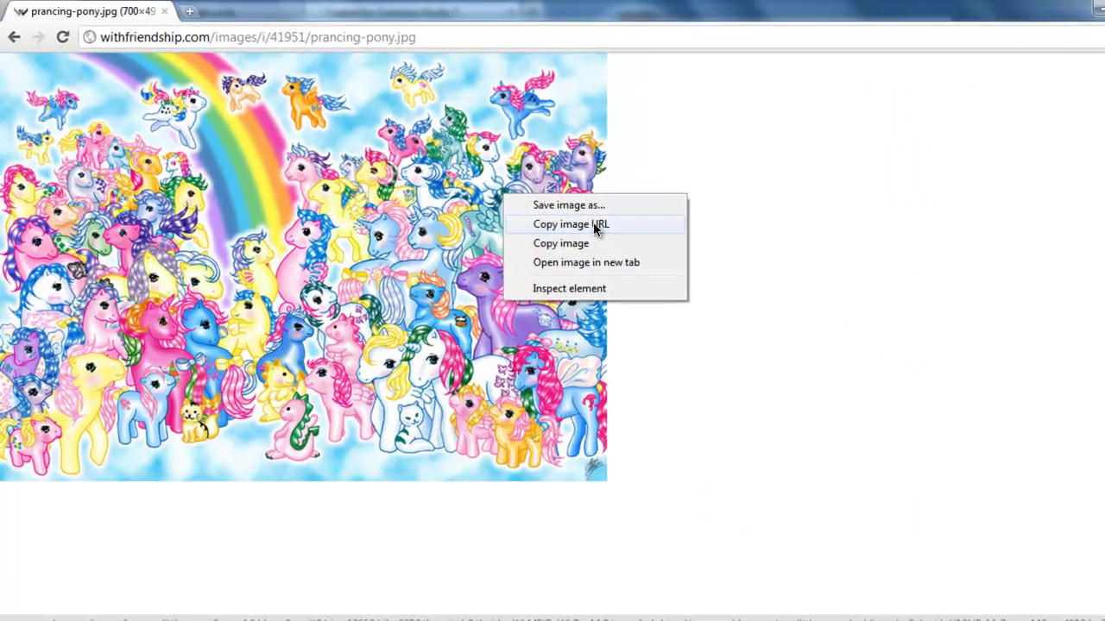
pyautogui.click(573, 195)
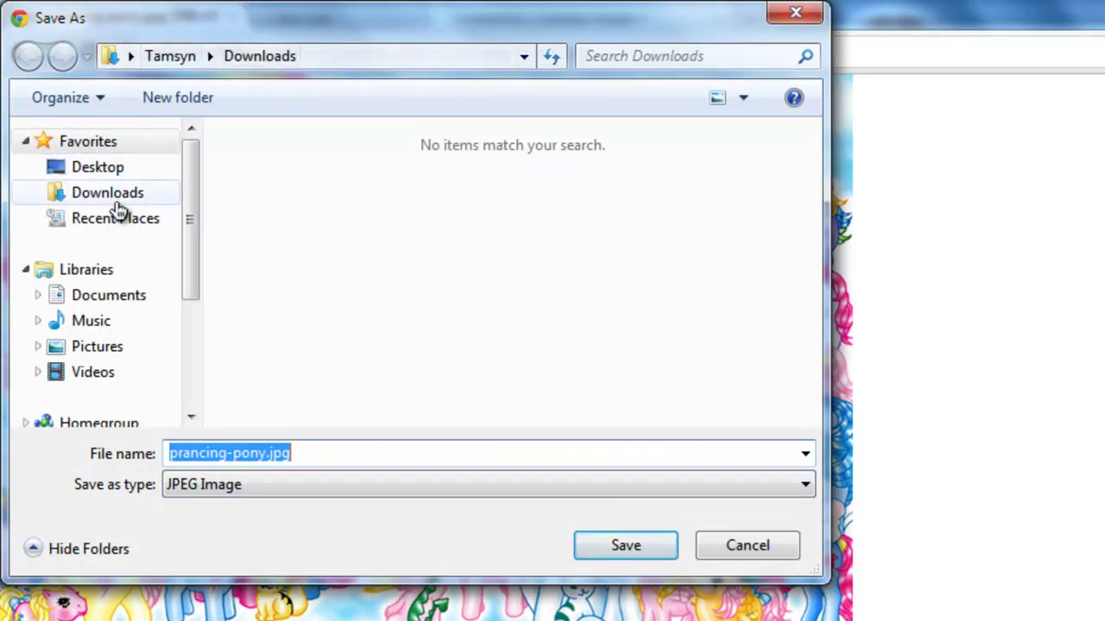
pyautogui.click(127, 164)
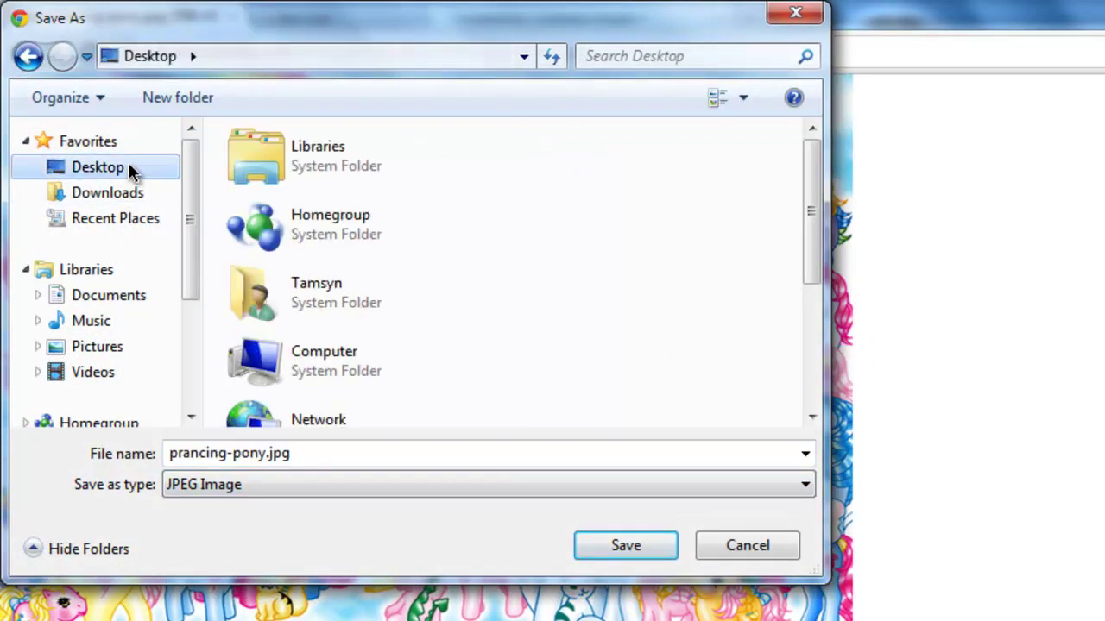
pyautogui.scroll(-3, 295, 165)
pyautogui.scroll(3, 295, 166)
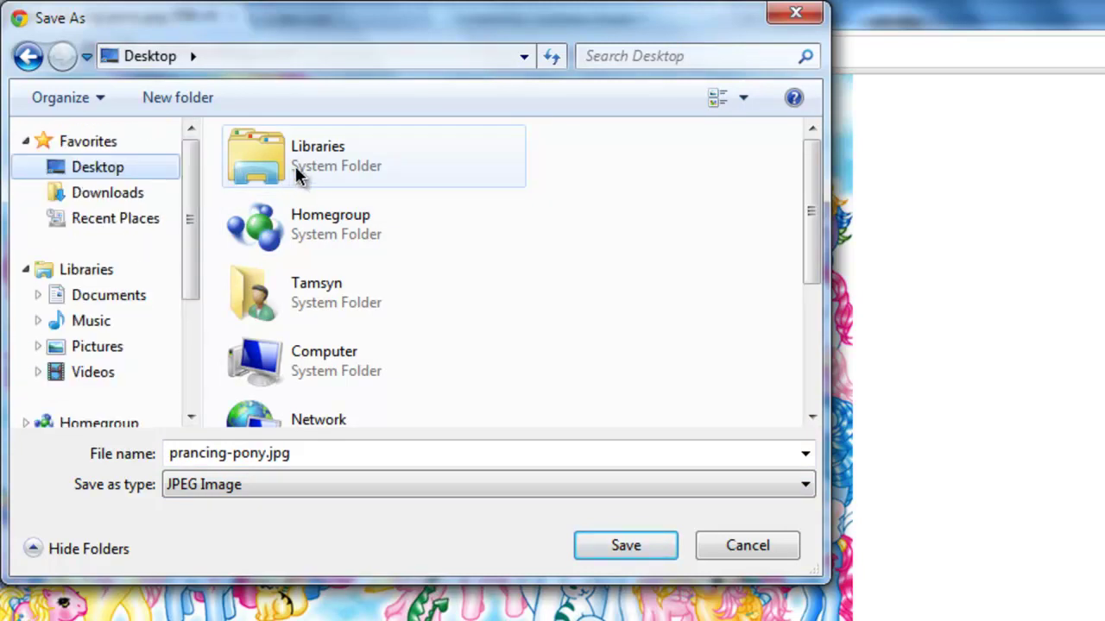
pyautogui.click(144, 97)
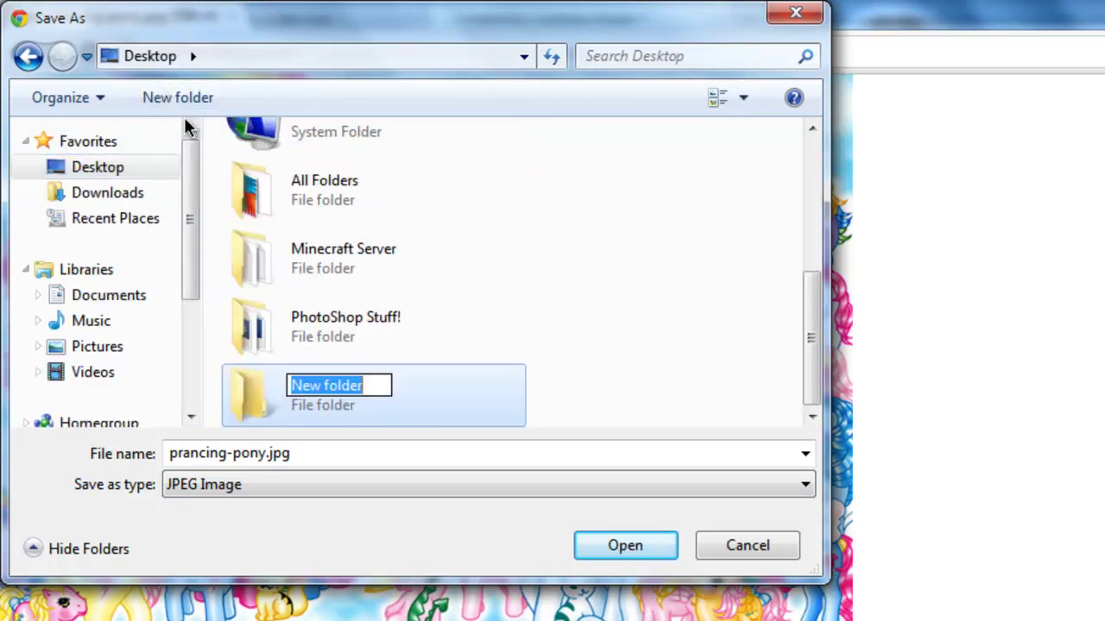
pyautogui.press('BackSpace')
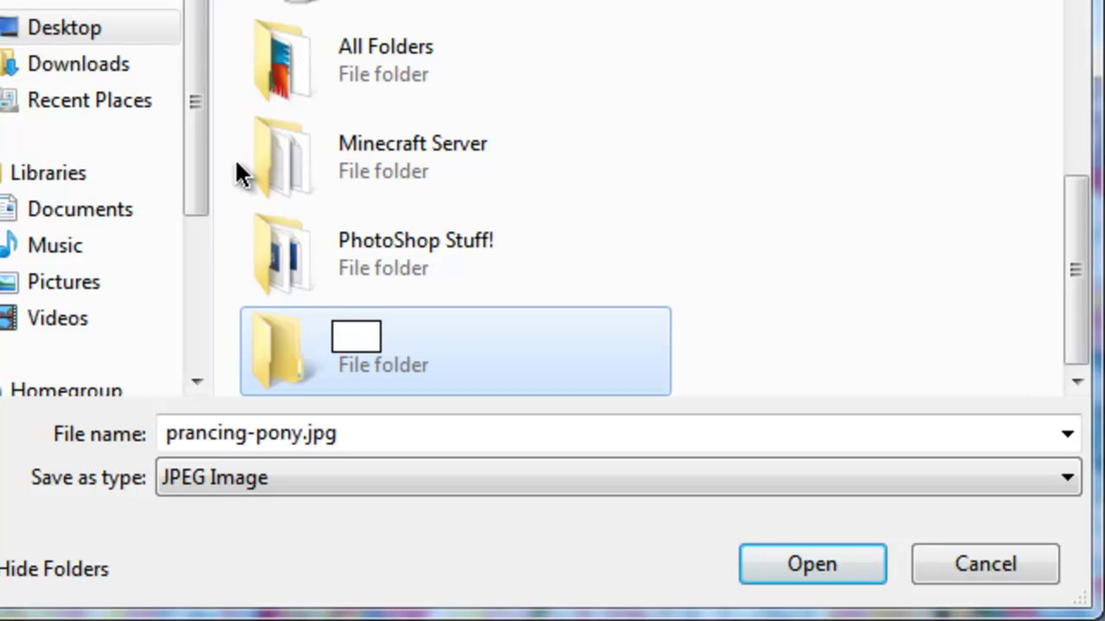
pyautogui.write('pony')
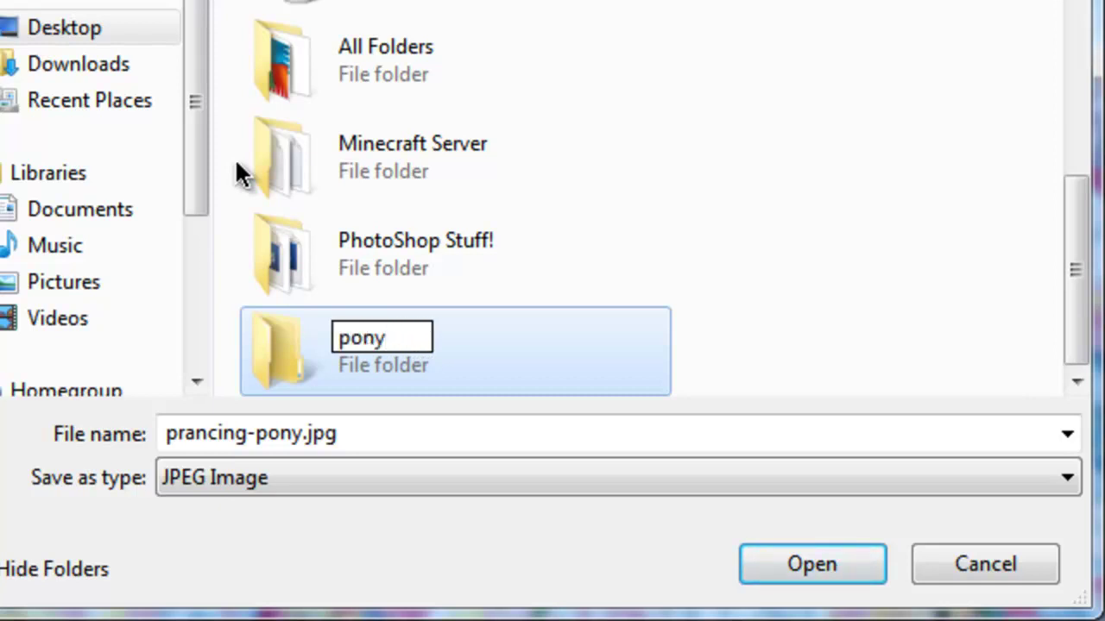
pyautogui.write(' !!!!')
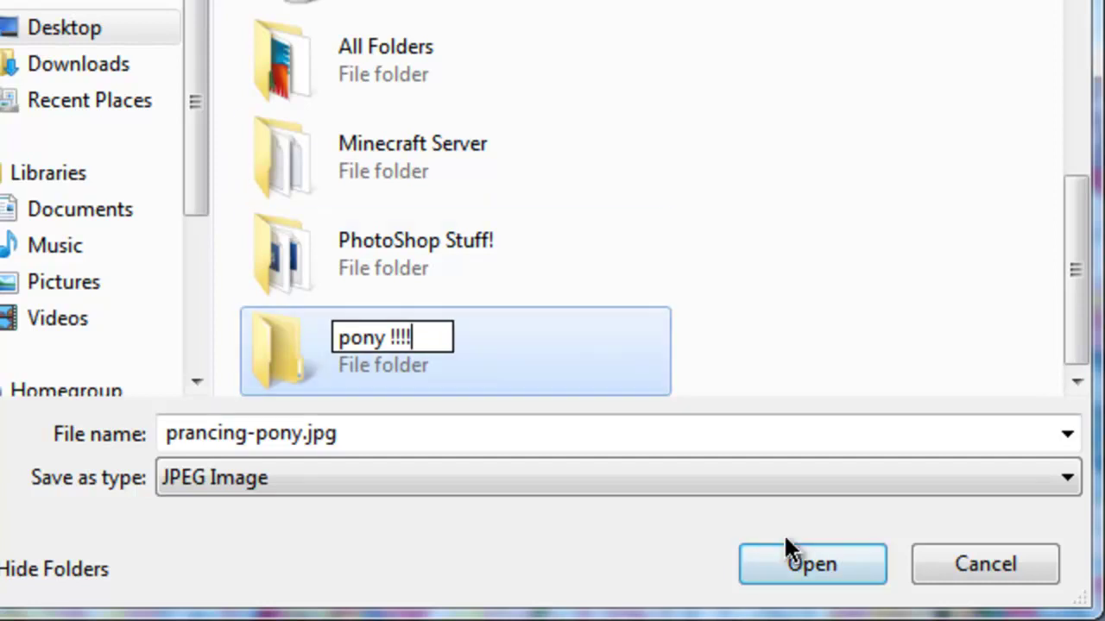
pyautogui.click(783, 554)
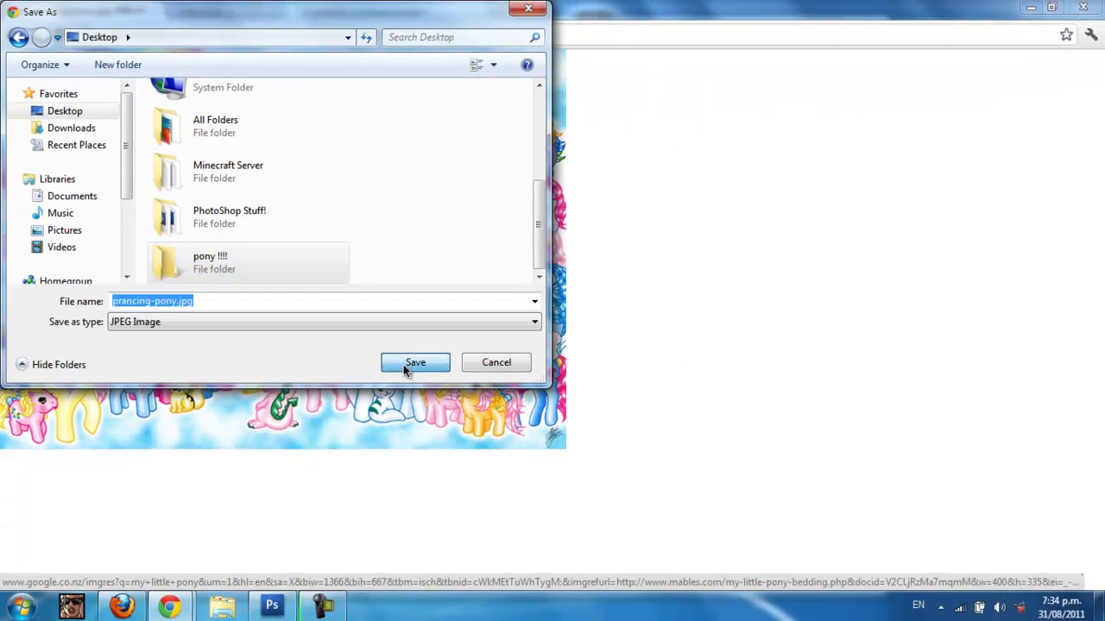
pyautogui.click(403, 364)
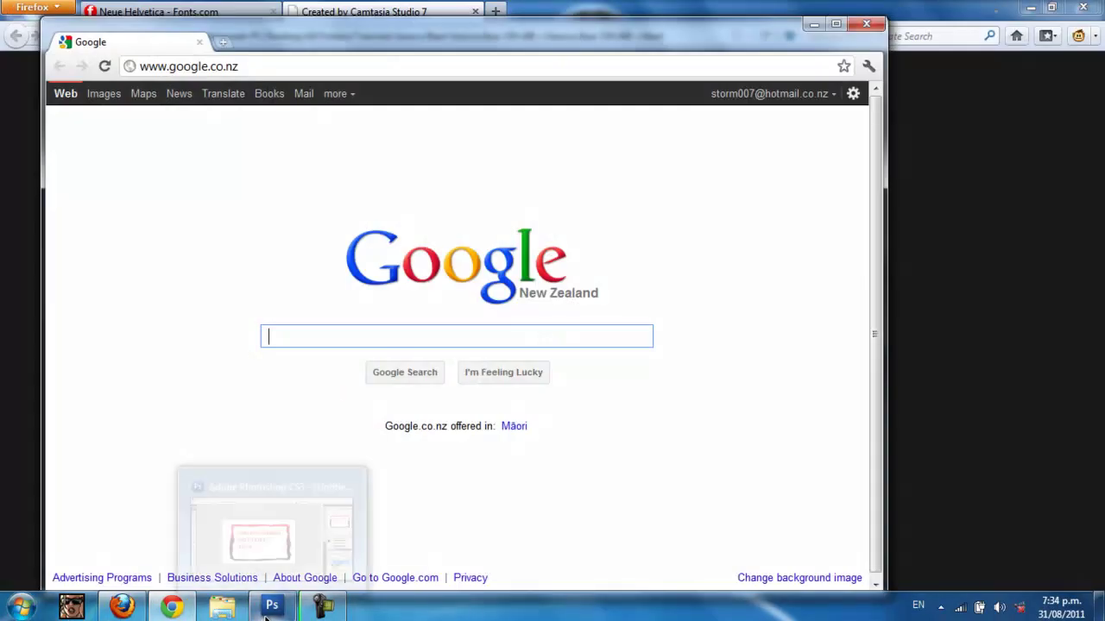
# Step: Switch to Adobe Photoshop CS3 from the Windows taskbar
pyautogui.click(267, 609)
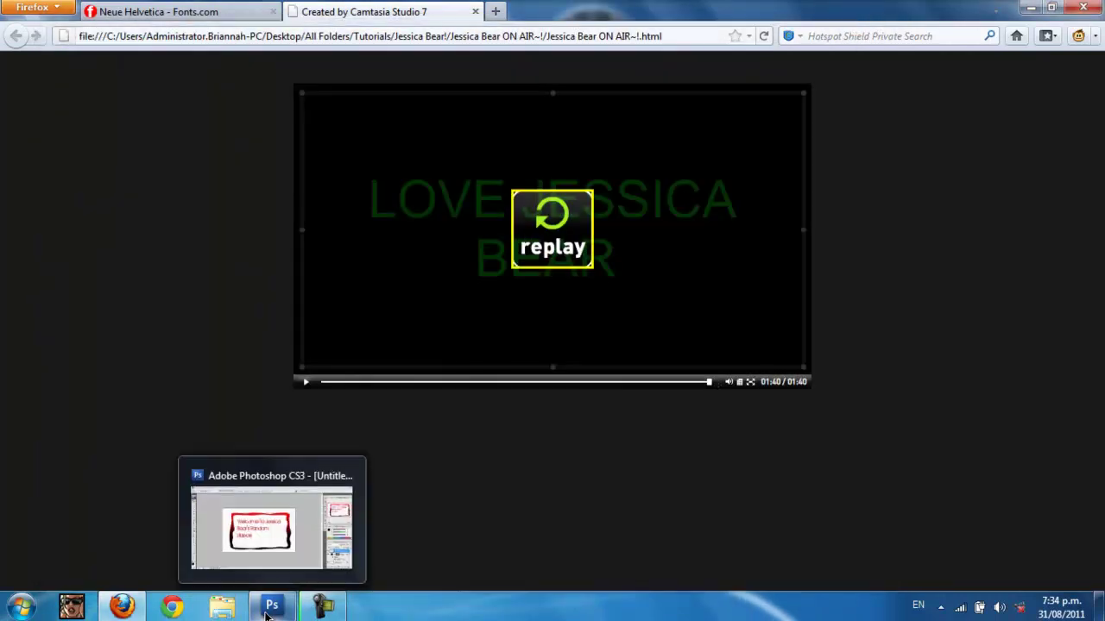
pyautogui.click(280, 607)
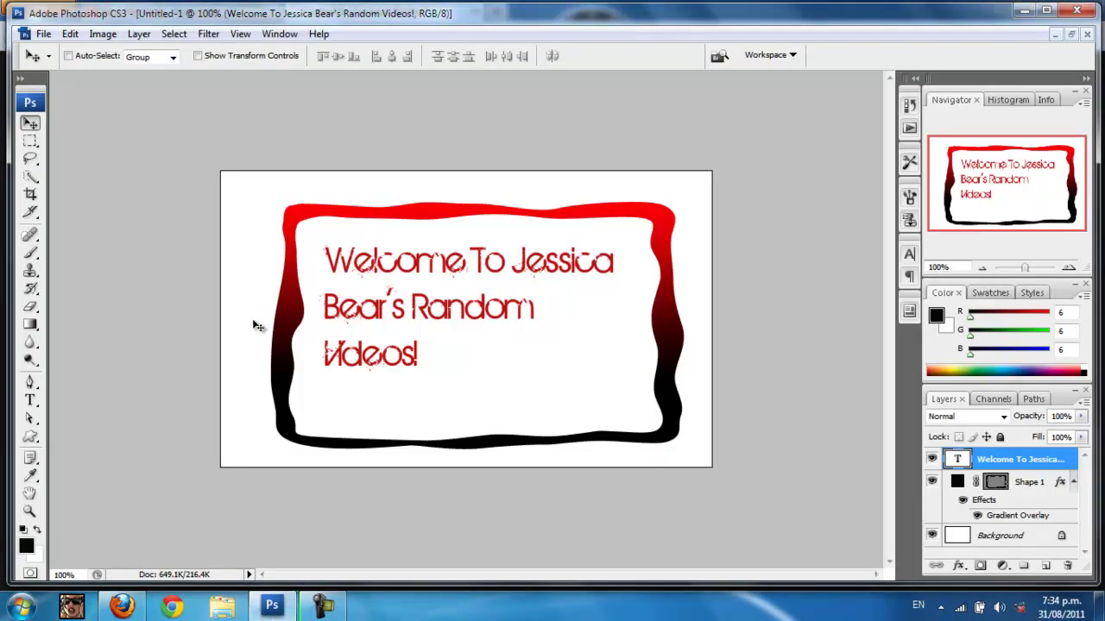
# Step: Open prancing-pony.jpg from the Desktop 'pony !!!!' folder as a new Photoshop document
pyautogui.click(43, 35)
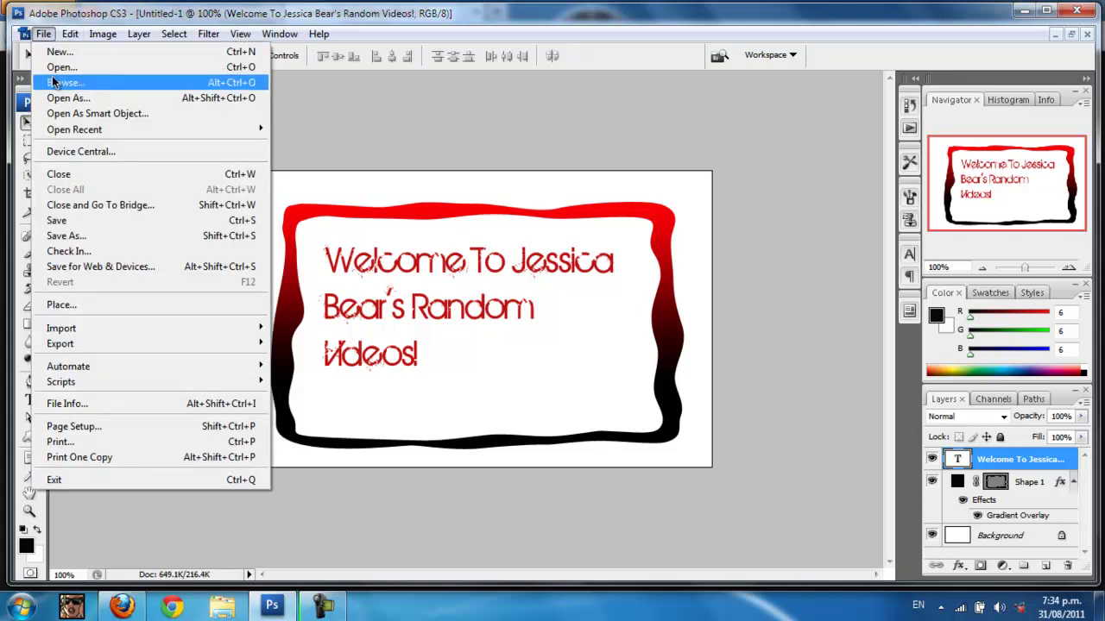
pyautogui.click(58, 67)
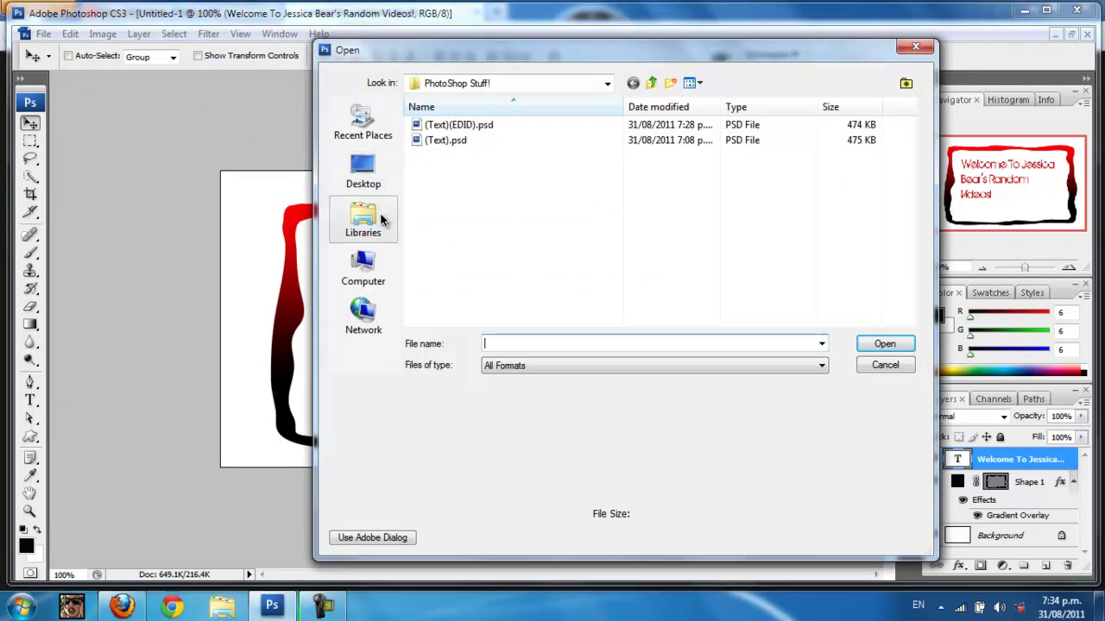
pyautogui.click(367, 170)
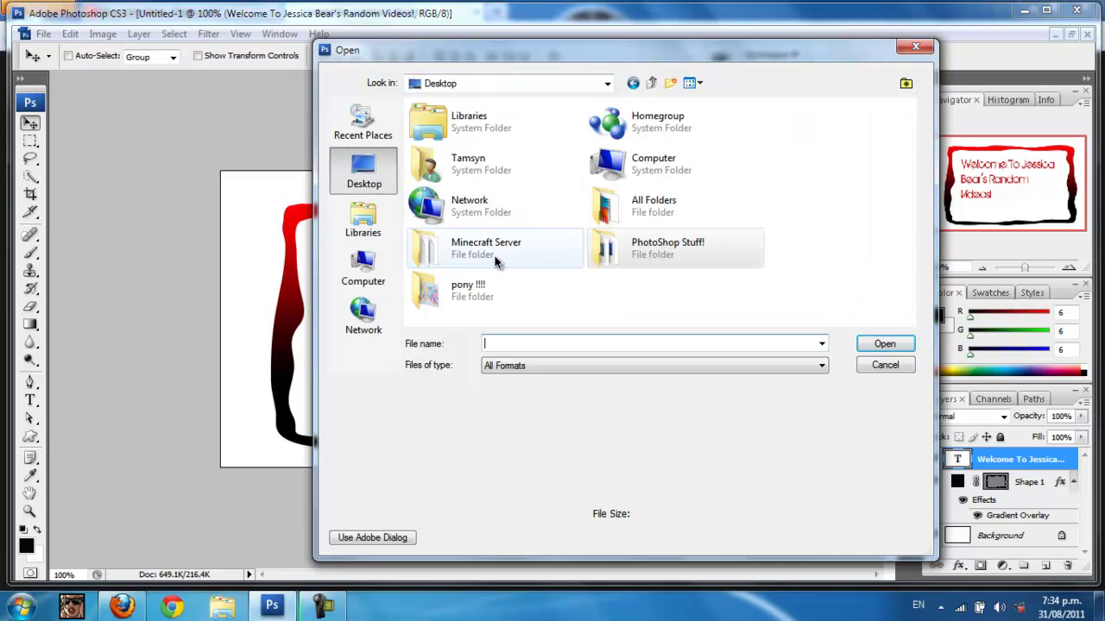
pyautogui.click(451, 292)
pyautogui.click(865, 346)
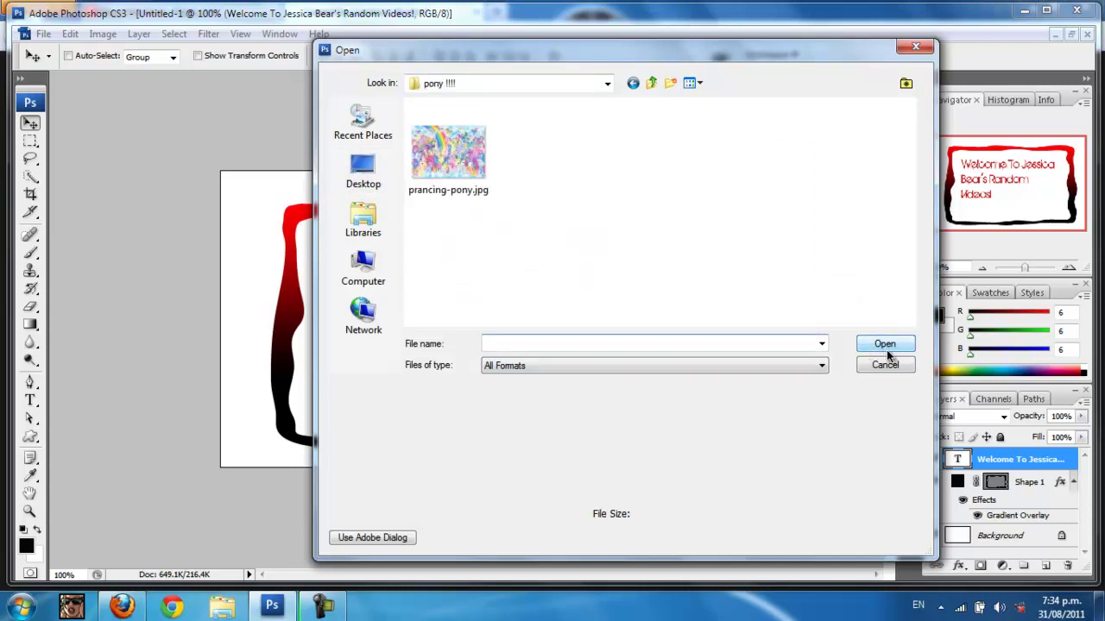
pyautogui.doubleClick(450, 158)
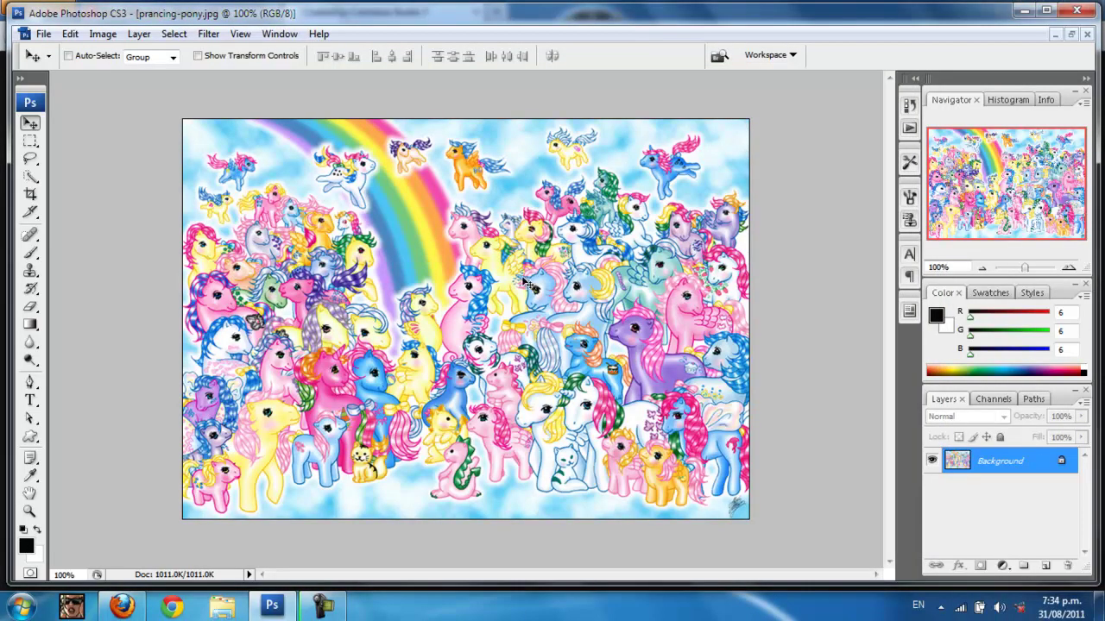
# Step: Apply Hue/Saturation with Saturation -100 and Lightness about -17 to the pony image
pyautogui.click(102, 36)
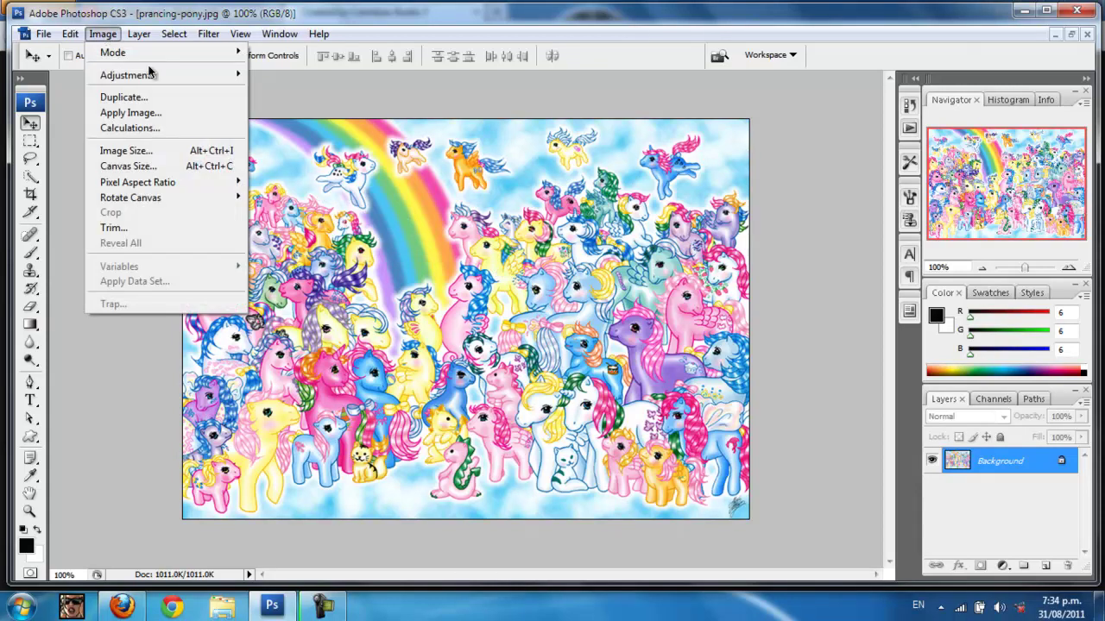
pyautogui.moveTo(127, 75)
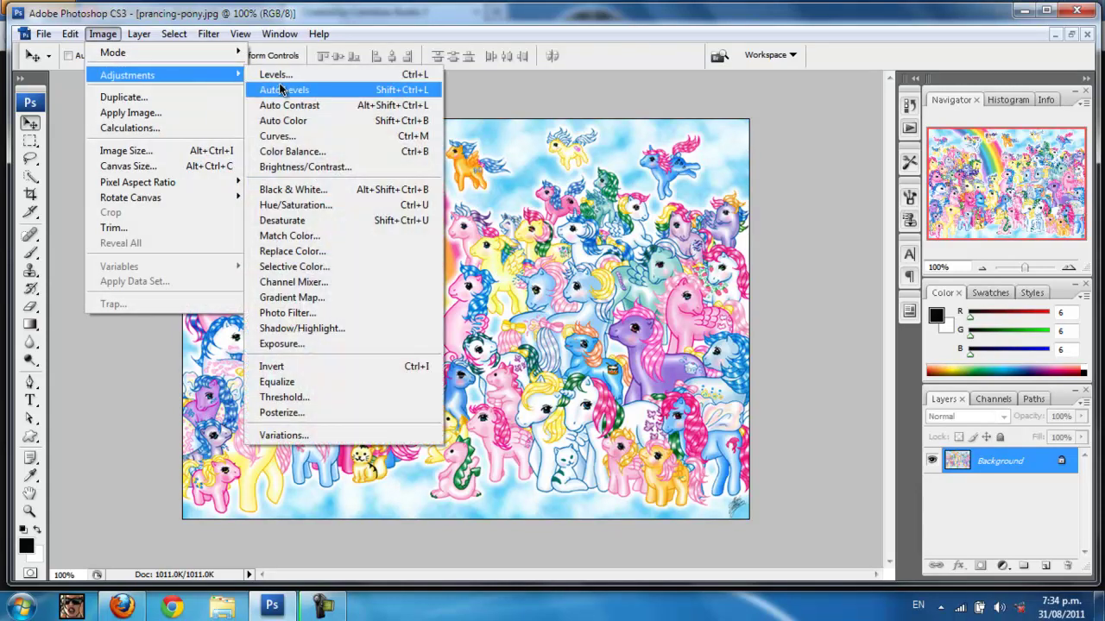
pyautogui.click(326, 211)
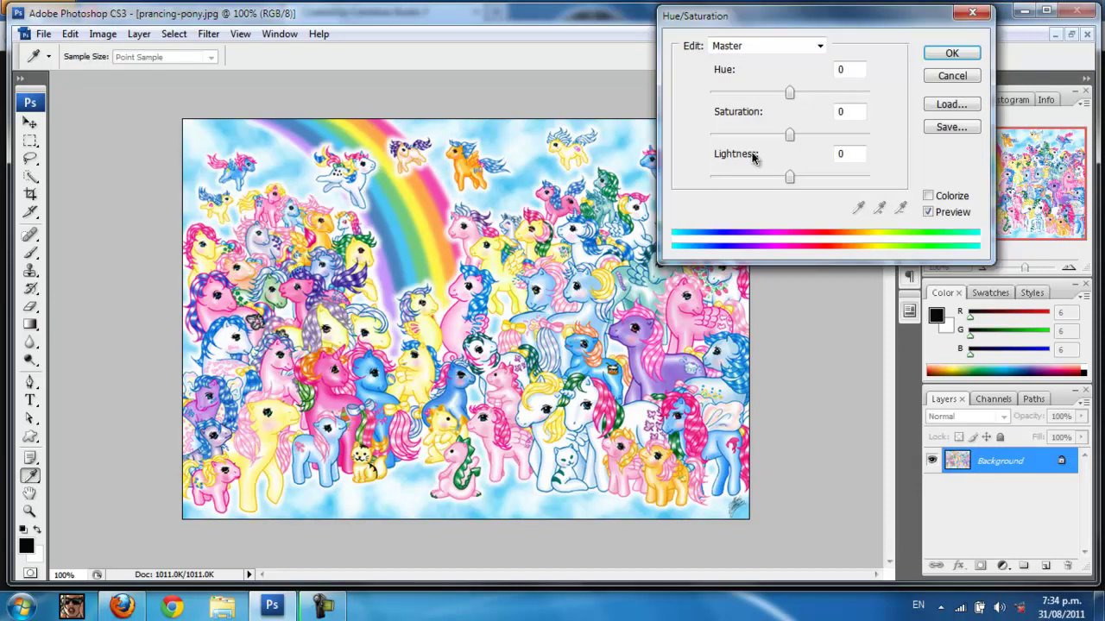
pyautogui.moveTo(787, 135); pyautogui.dragTo(252, 101)
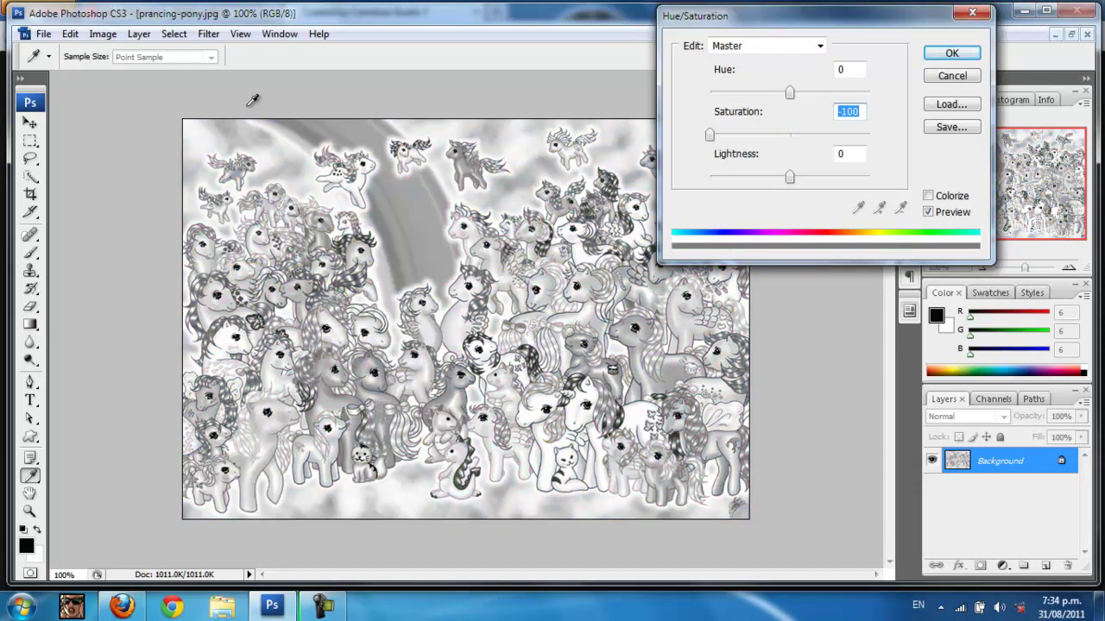
pyautogui.moveTo(794, 183); pyautogui.dragTo(778, 177)
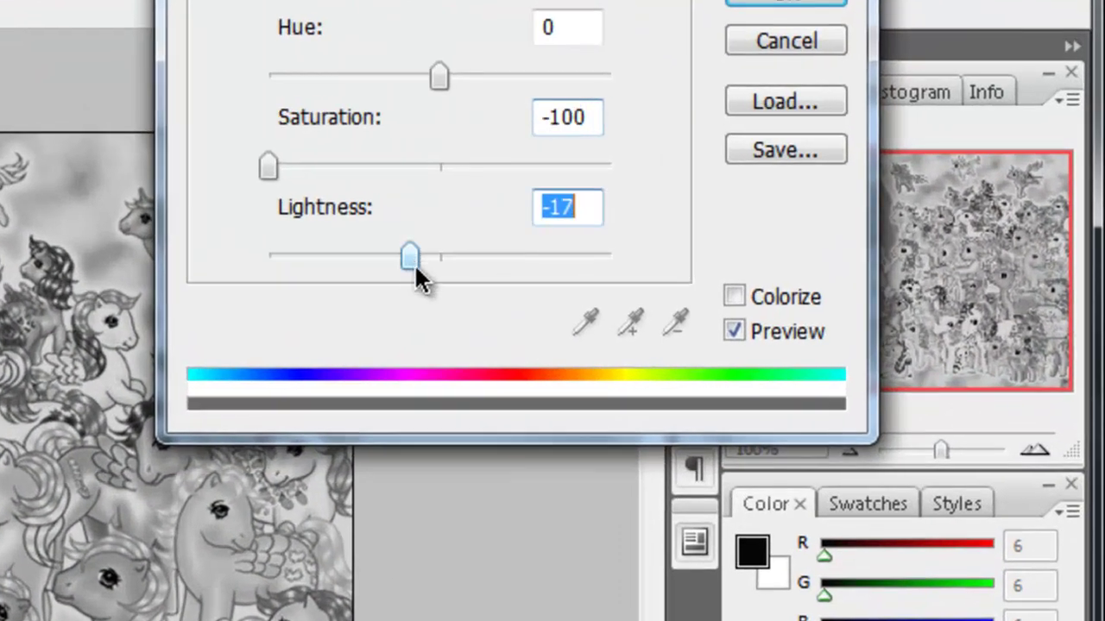
pyautogui.click(758, 7)
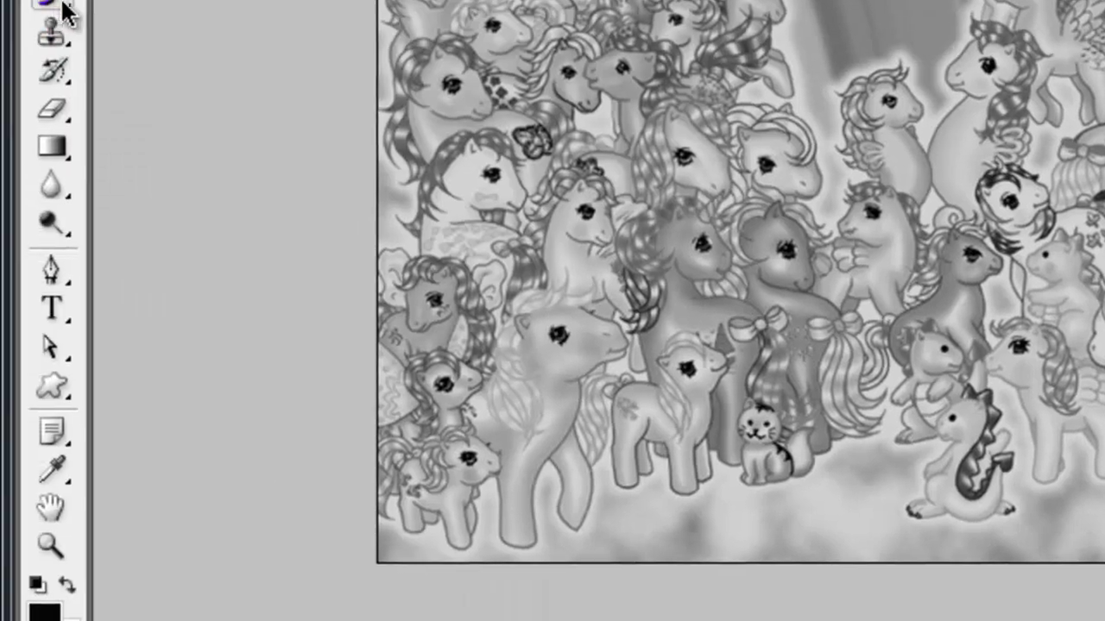
pyautogui.click(63, 4)
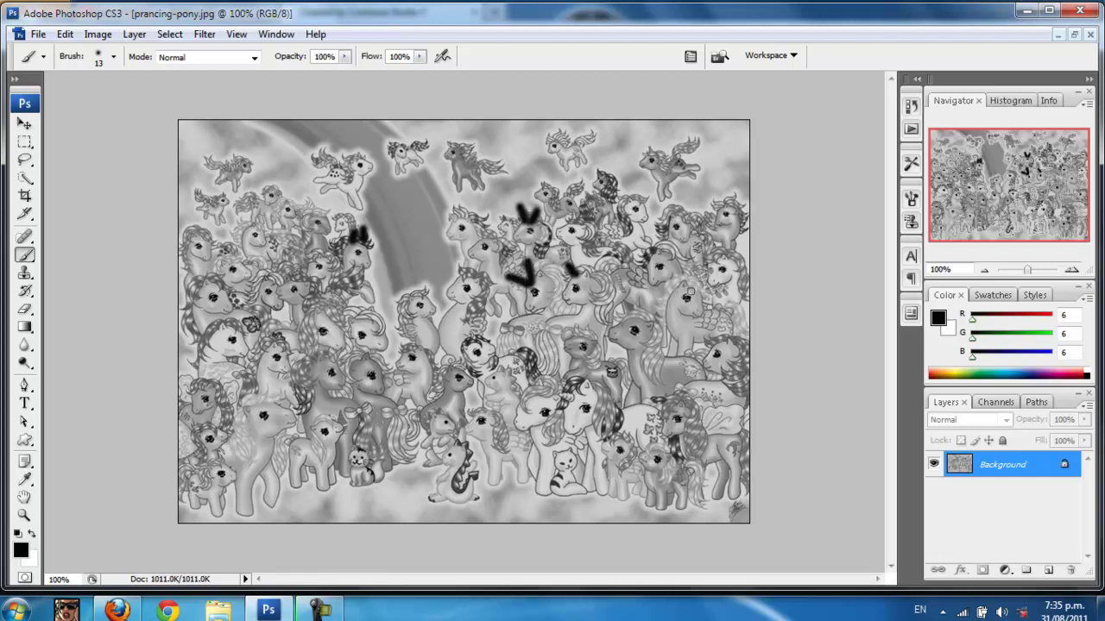
# Step: Paint a short black ear stroke on a pony's head with the Brush
pyautogui.moveTo(695, 277); pyautogui.dragTo(692, 298)
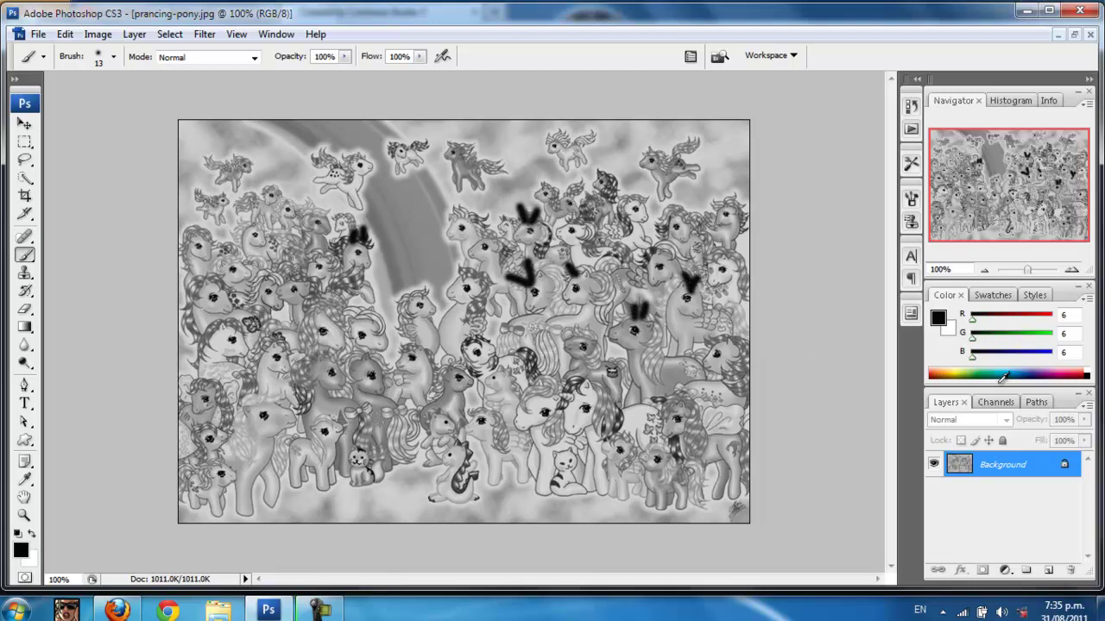
# Step: Try several reds in the Color panel spectrum, ending on a dark maroon
pyautogui.click(1077, 375)
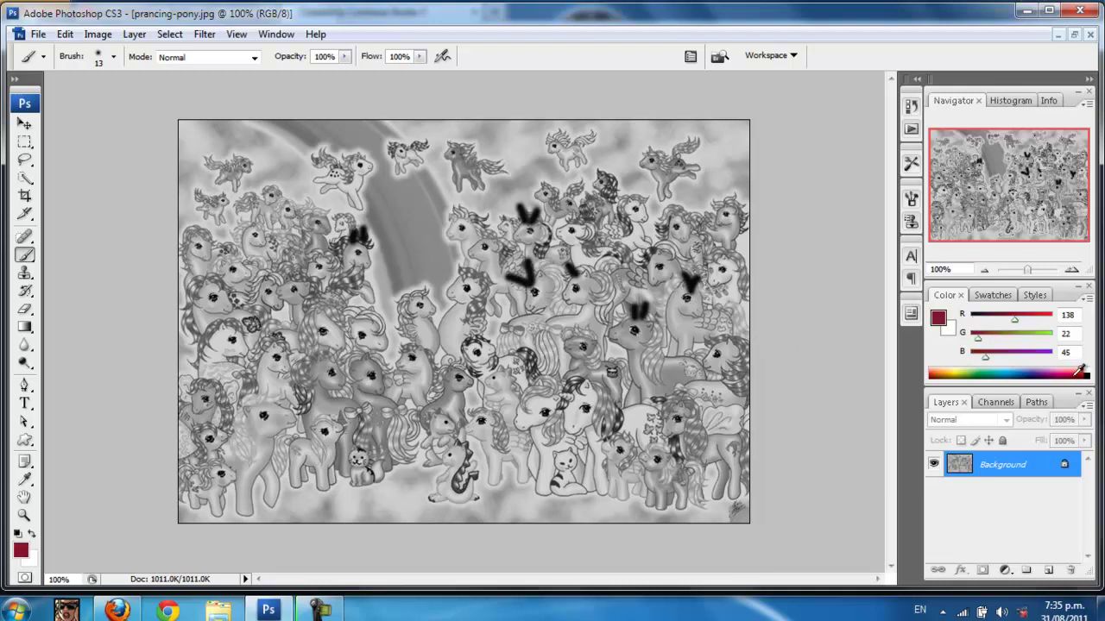
pyautogui.click(1078, 373)
pyautogui.click(1076, 375)
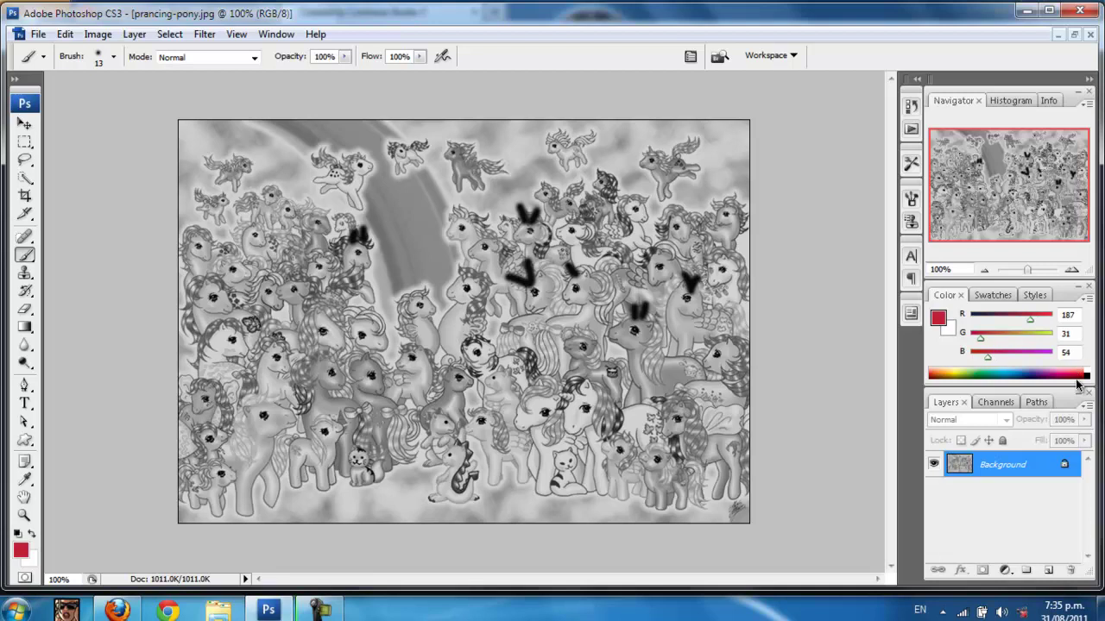
pyautogui.click(1085, 374)
pyautogui.click(1081, 372)
pyautogui.click(1081, 373)
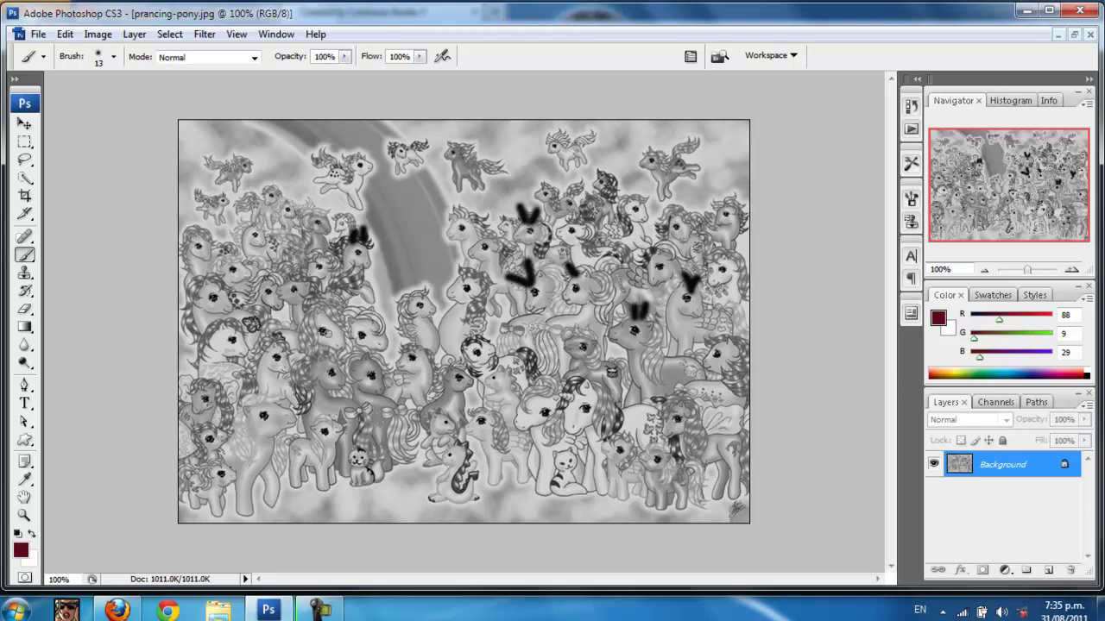
# Step: Set the foreground colour to bright red (R231 G4 B25) in the Color Picker
pyautogui.click(22, 549)
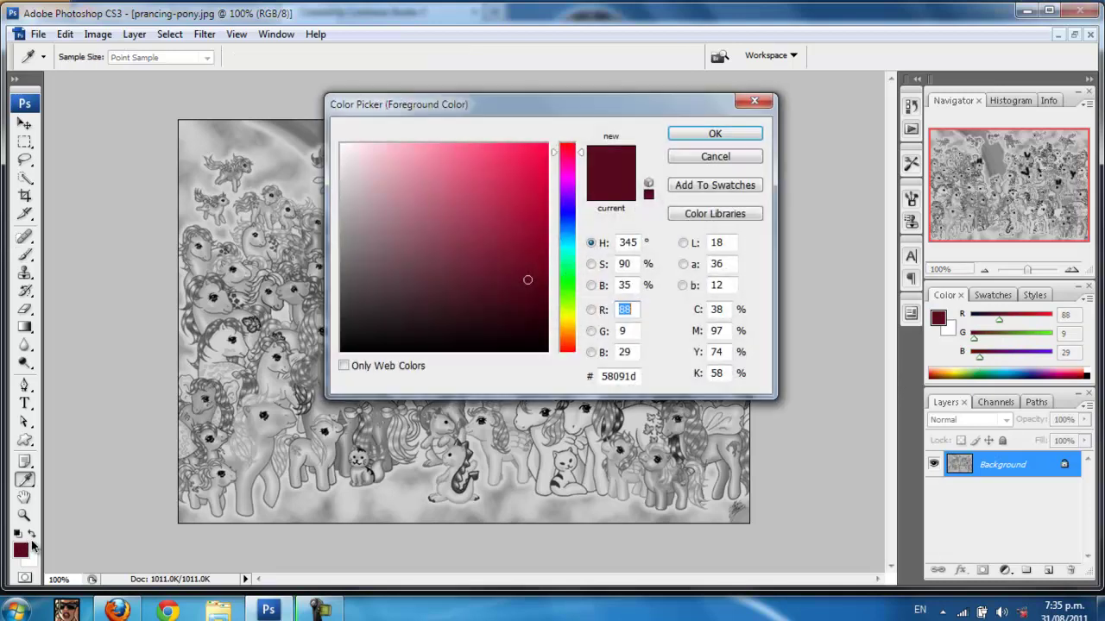
pyautogui.click(569, 148)
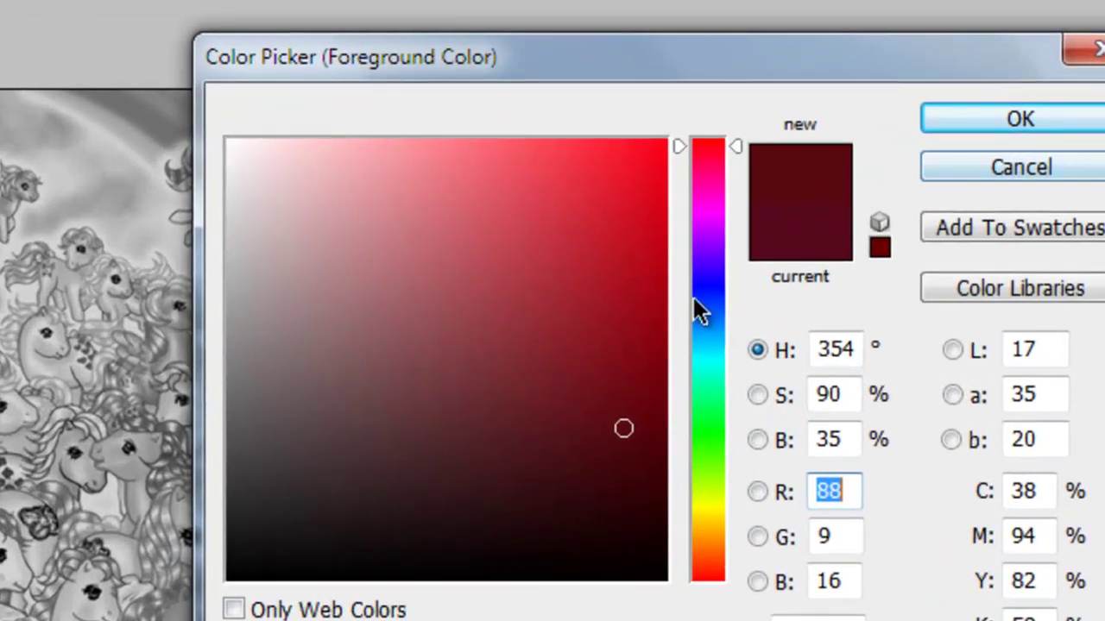
pyautogui.moveTo(630, 431)
pyautogui.mouseDown()
pyautogui.moveTo(686, 267)
pyautogui.moveTo(659, 193)
pyautogui.moveTo(627, 151)
pyautogui.moveTo(612, 156)
pyautogui.moveTo(648, 161)
pyautogui.moveTo(659, 180)
pyautogui.mouseUp()
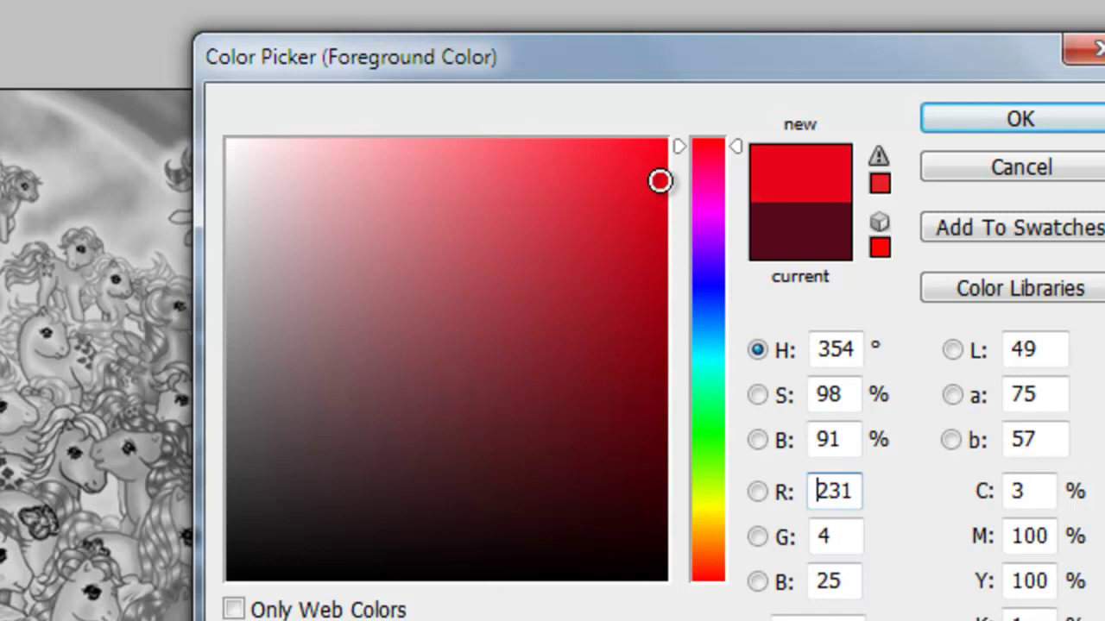
pyautogui.click(994, 118)
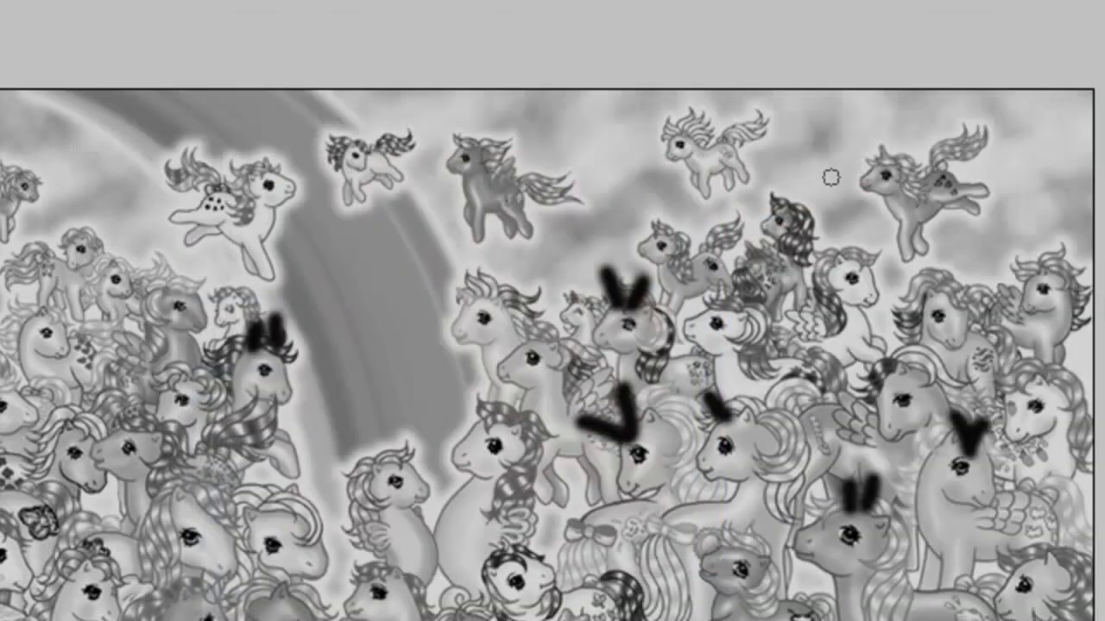
# Step: Paint red strokes, a U shape, a zigzag and a circle over the flying ponies
pyautogui.moveTo(882, 166); pyautogui.dragTo(851, 111)
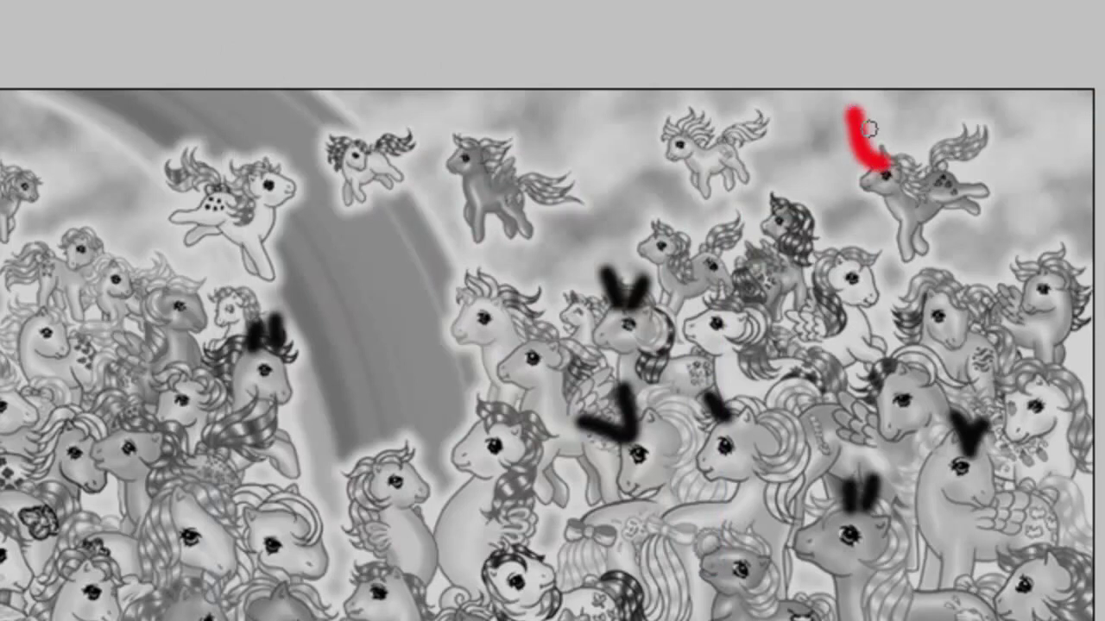
pyautogui.moveTo(899, 159)
pyautogui.mouseDown()
pyautogui.moveTo(944, 143)
pyautogui.moveTo(939, 111)
pyautogui.mouseUp()
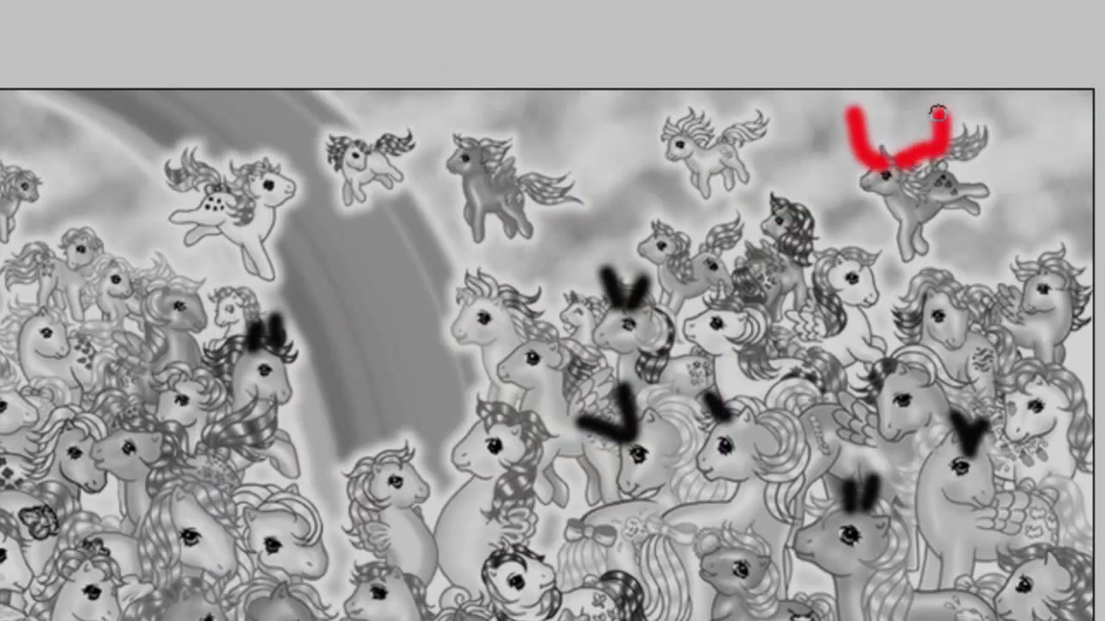
pyautogui.moveTo(718, 156)
pyautogui.mouseDown()
pyautogui.moveTo(842, 171)
pyautogui.moveTo(682, 183)
pyautogui.moveTo(708, 168)
pyautogui.mouseUp()
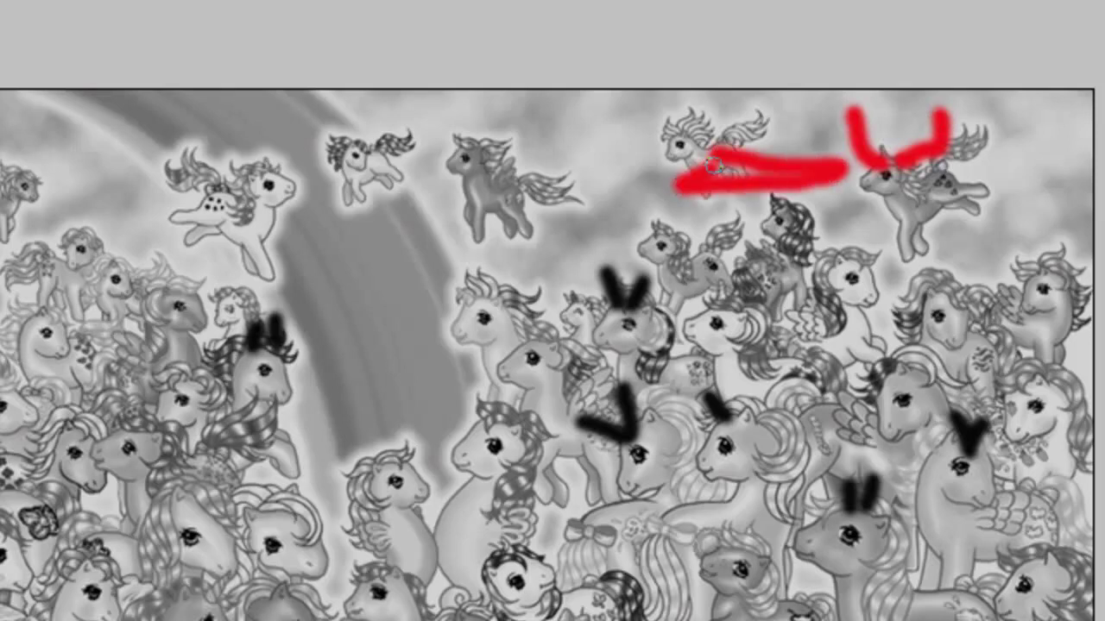
pyautogui.moveTo(483, 183)
pyautogui.mouseDown()
pyautogui.moveTo(623, 180)
pyautogui.moveTo(470, 179)
pyautogui.mouseUp()
pyautogui.moveTo(211, 211)
pyautogui.mouseDown()
pyautogui.moveTo(232, 186)
pyautogui.moveTo(160, 114)
pyautogui.moveTo(134, 188)
pyautogui.moveTo(250, 226)
pyautogui.moveTo(186, 226)
pyautogui.moveTo(208, 186)
pyautogui.moveTo(172, 197)
pyautogui.moveTo(137, 160)
pyautogui.moveTo(144, 147)
pyautogui.mouseUp()
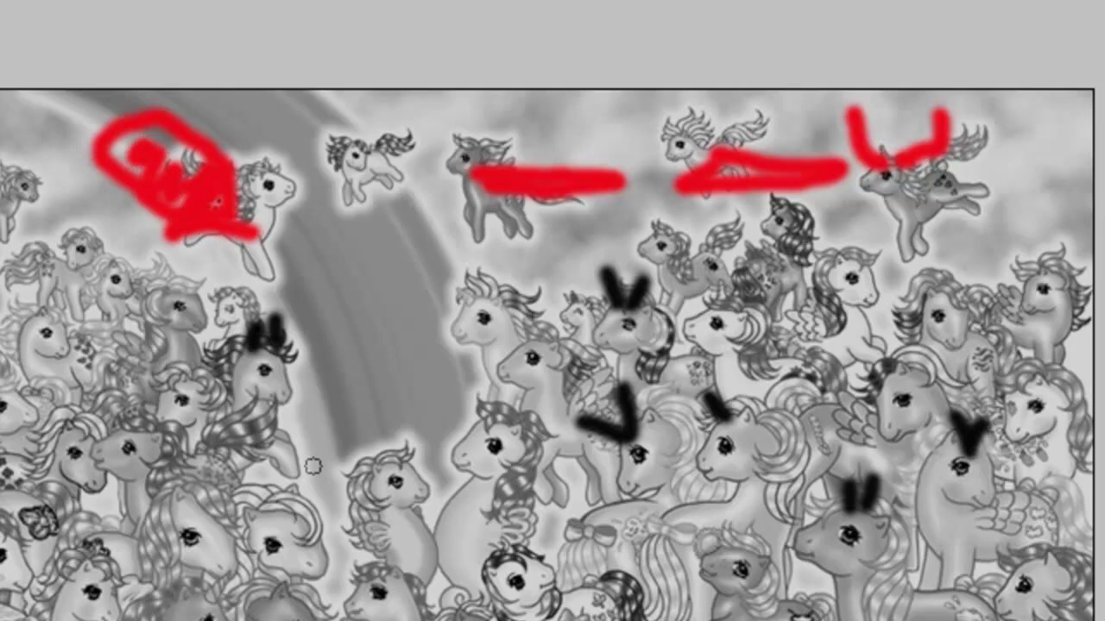
# Step: Scribble a red clover shape with strokes extending out from its top
pyautogui.moveTo(424, 327)
pyautogui.mouseDown()
pyautogui.moveTo(354, 328)
pyautogui.moveTo(418, 410)
pyautogui.moveTo(436, 413)
pyautogui.moveTo(332, 483)
pyautogui.moveTo(397, 523)
pyautogui.moveTo(432, 421)
pyautogui.moveTo(434, 320)
pyautogui.moveTo(463, 313)
pyautogui.mouseUp()
pyautogui.moveTo(425, 276)
pyautogui.mouseDown()
pyautogui.moveTo(321, 167)
pyautogui.moveTo(220, 196)
pyautogui.moveTo(302, 220)
pyautogui.moveTo(270, 270)
pyautogui.moveTo(210, 282)
pyautogui.mouseUp()
pyautogui.moveTo(206, 103); pyautogui.dragTo(43, 44)
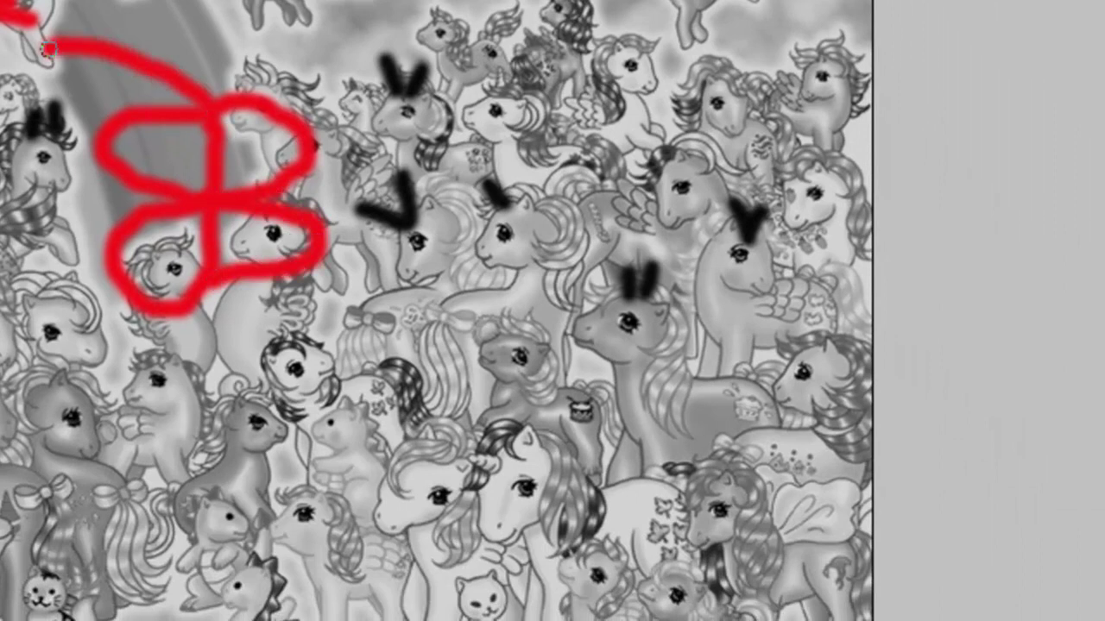
pyautogui.moveTo(215, 114)
pyautogui.mouseDown()
pyautogui.moveTo(220, 53)
pyautogui.moveTo(269, 54)
pyautogui.mouseUp()
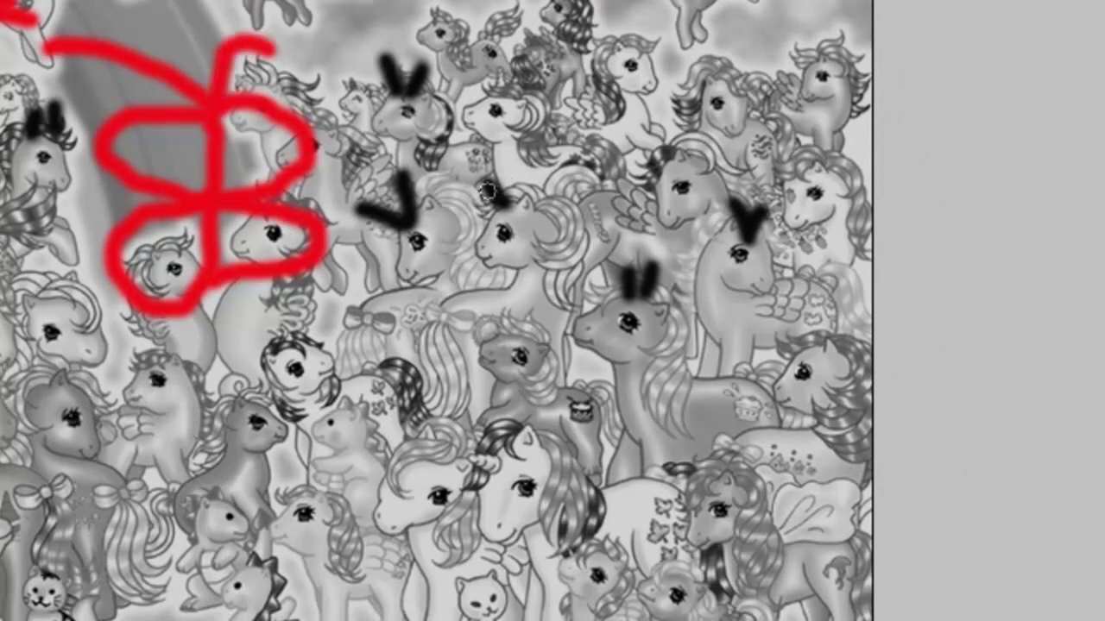
# Step: Paint large red 'JB' letters across the upper crowd
pyautogui.moveTo(432, 164)
pyautogui.mouseDown()
pyautogui.moveTo(574, 165)
pyautogui.moveTo(579, 316)
pyautogui.moveTo(439, 289)
pyautogui.moveTo(438, 263)
pyautogui.mouseUp()
pyautogui.moveTo(615, 167); pyautogui.dragTo(612, 302)
pyautogui.moveTo(610, 162)
pyautogui.mouseDown()
pyautogui.moveTo(686, 164)
pyautogui.moveTo(781, 259)
pyautogui.moveTo(632, 288)
pyautogui.mouseUp()
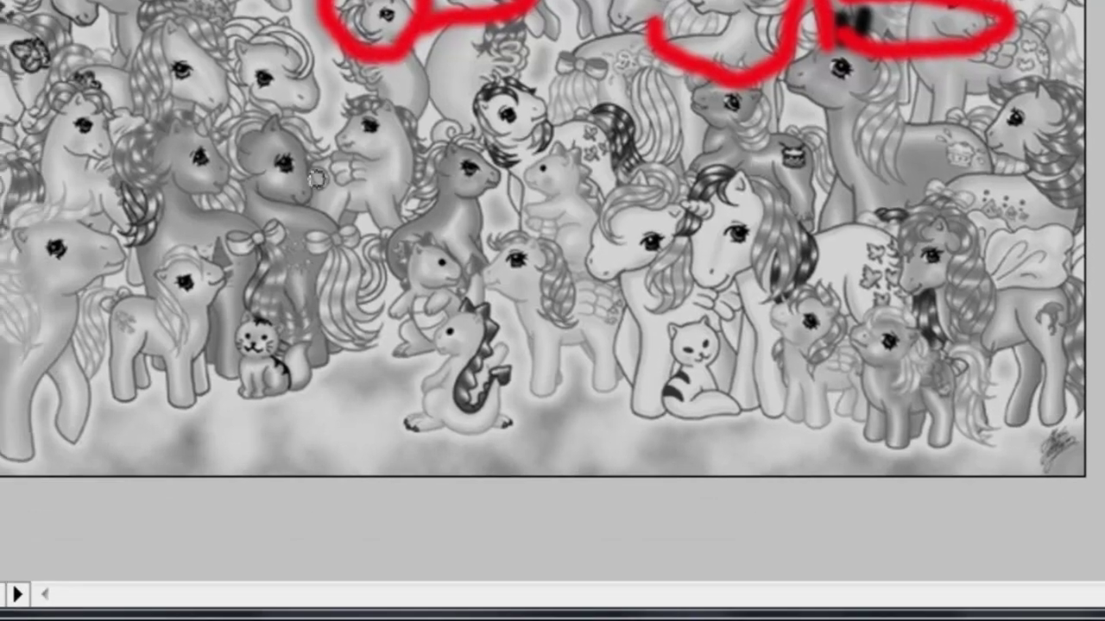
# Step: Scrawl red J, loop, S, S and P shapes across the lower ponies
pyautogui.moveTo(105, 121); pyautogui.dragTo(171, 254)
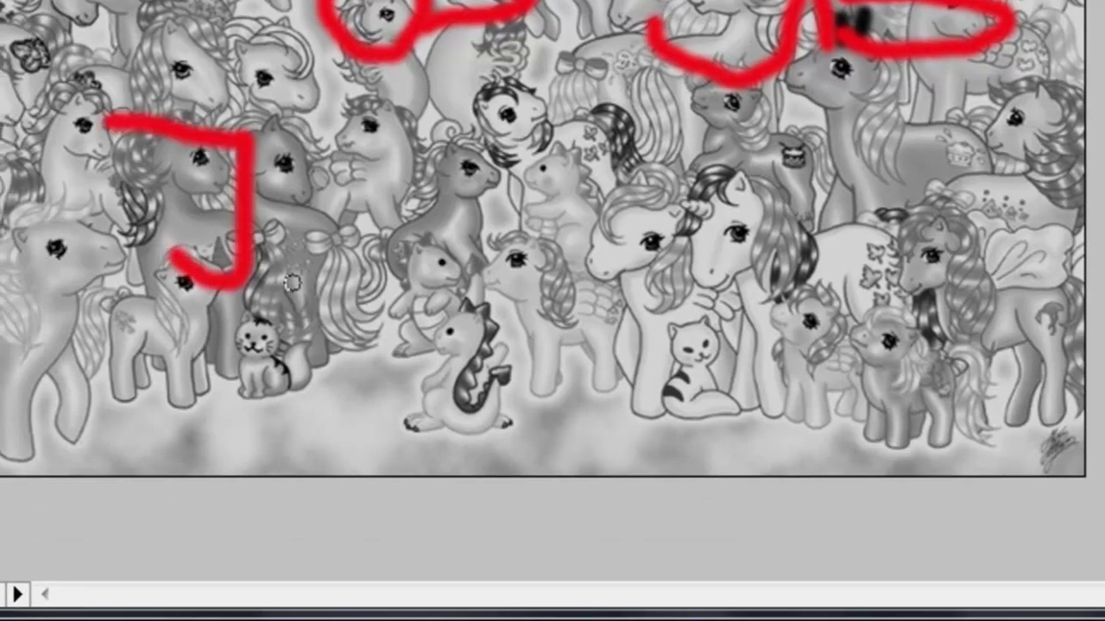
pyautogui.moveTo(280, 271)
pyautogui.mouseDown()
pyautogui.moveTo(250, 285)
pyautogui.moveTo(463, 259)
pyautogui.mouseUp()
pyautogui.moveTo(464, 189); pyautogui.dragTo(407, 265)
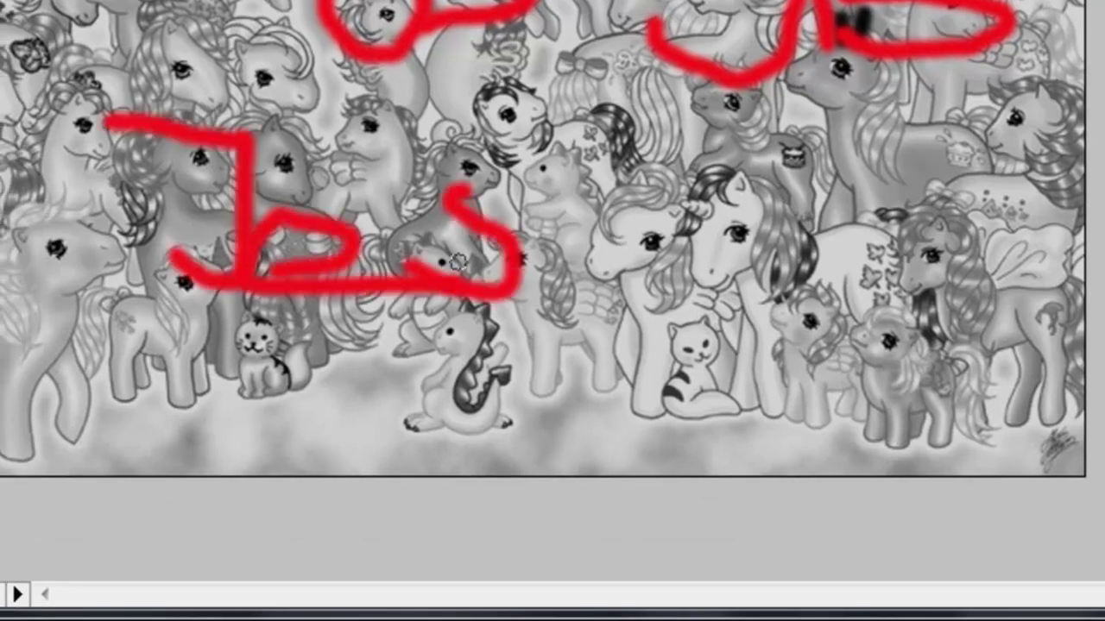
pyautogui.moveTo(567, 192); pyautogui.dragTo(615, 309)
pyautogui.moveTo(731, 231)
pyautogui.mouseDown()
pyautogui.moveTo(736, 289)
pyautogui.moveTo(774, 226)
pyautogui.moveTo(694, 285)
pyautogui.mouseUp()
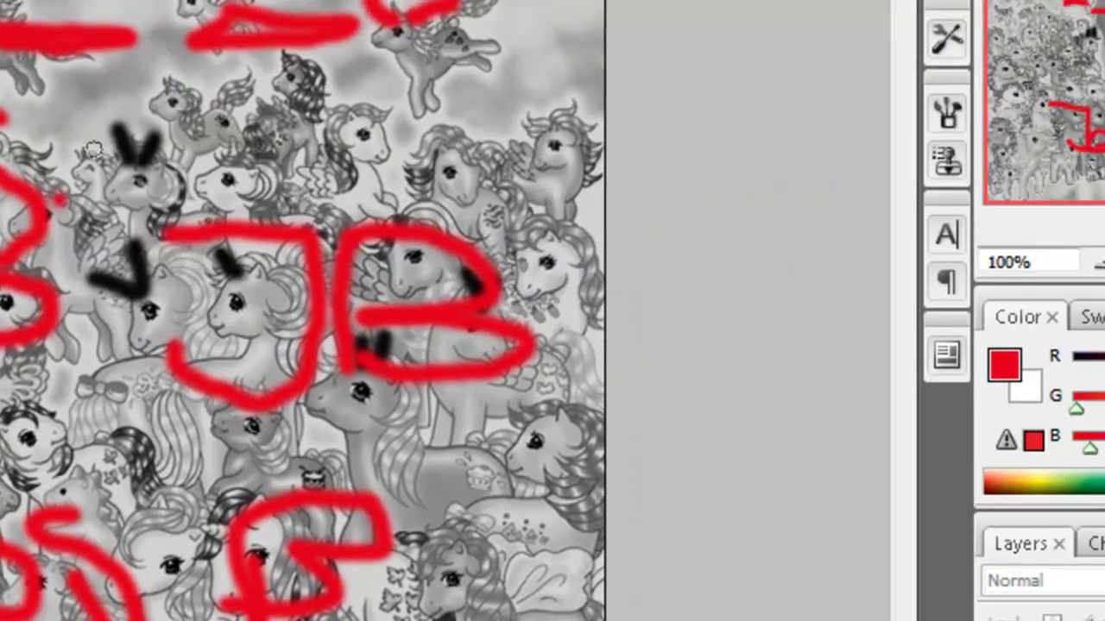
# Step: Paint a starburst of two crossing red diagonals, a vertical and a horizontal line
pyautogui.moveTo(107, 148)
pyautogui.mouseDown()
pyautogui.moveTo(456, 443)
pyautogui.moveTo(523, 465)
pyautogui.mouseUp()
pyautogui.moveTo(517, 148)
pyautogui.mouseDown()
pyautogui.moveTo(466, 185)
pyautogui.moveTo(371, 306)
pyautogui.moveTo(110, 445)
pyautogui.mouseUp()
pyautogui.moveTo(294, 110); pyautogui.dragTo(339, 492)
pyautogui.moveTo(186, 354); pyautogui.dragTo(591, 328)
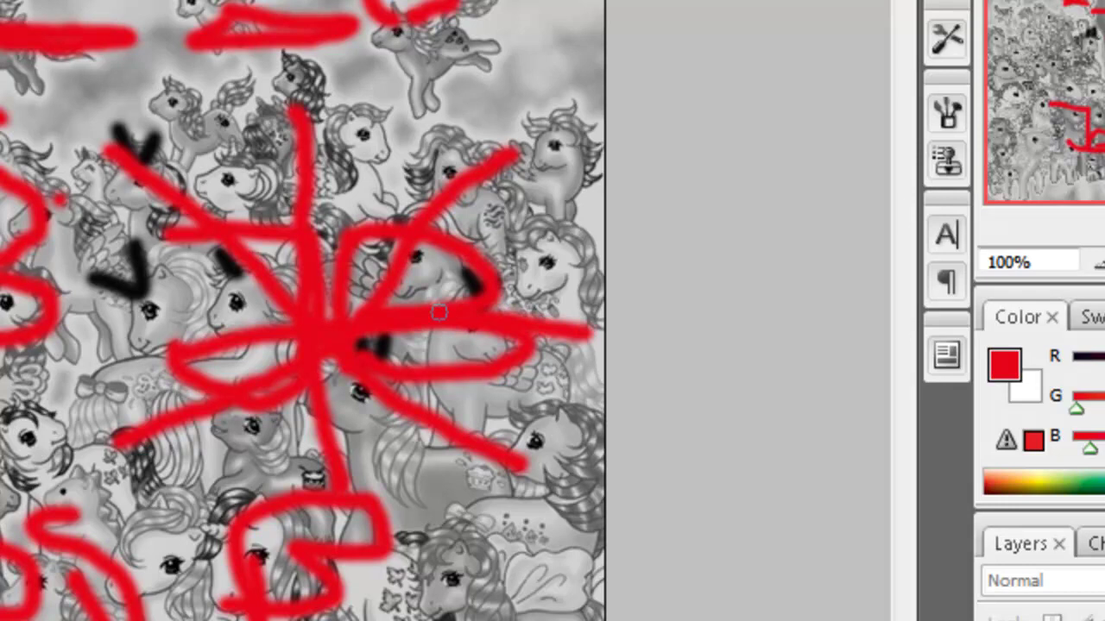